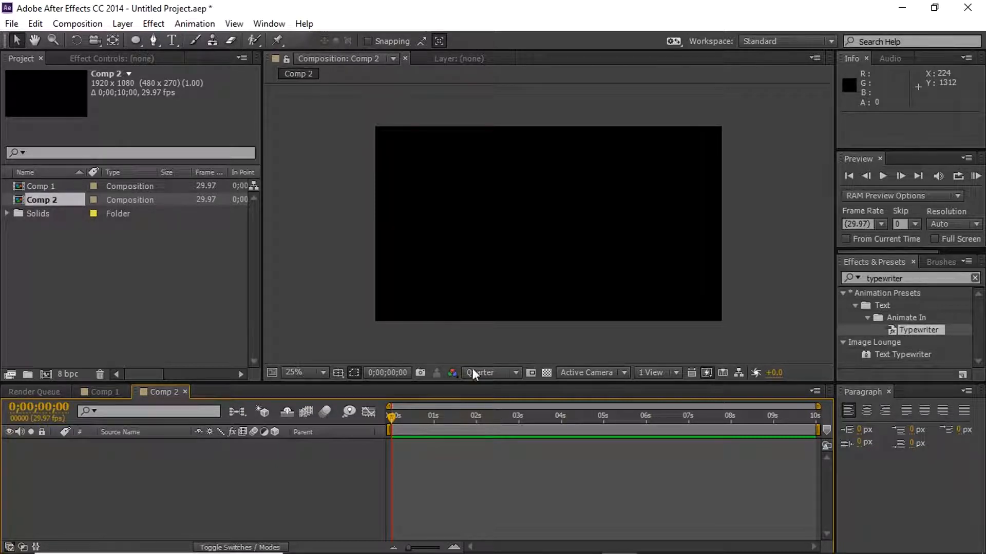
# - Add a new 1920 x 1080 px deep red solid layer to Comp 2, keeping the default solid settings
pyautogui.rightClick(246, 468)
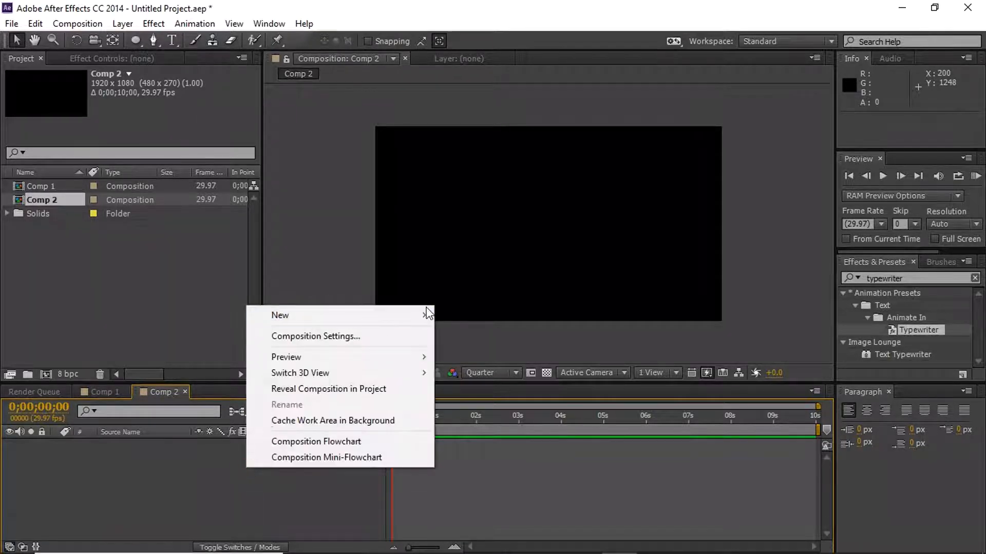
pyautogui.moveTo(422, 318)
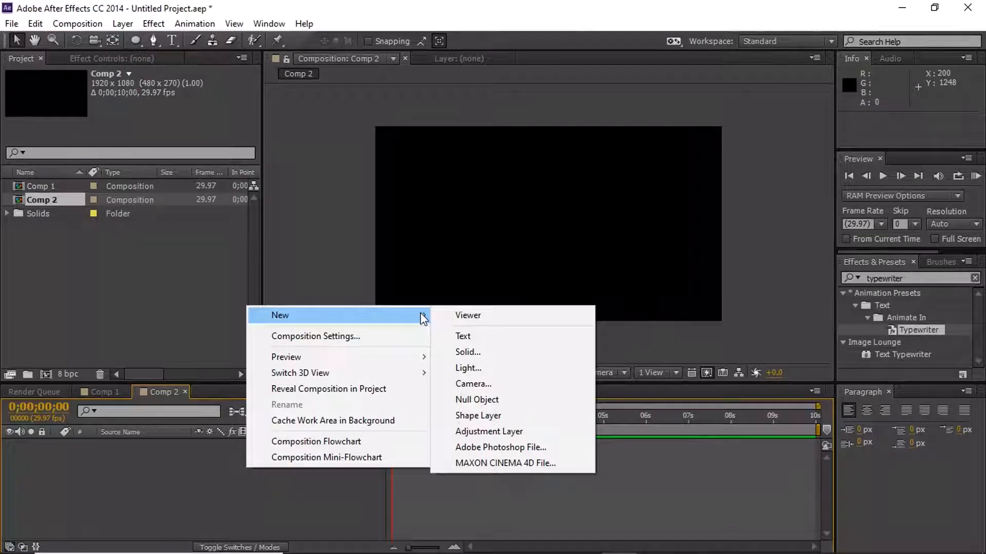
pyautogui.click(507, 356)
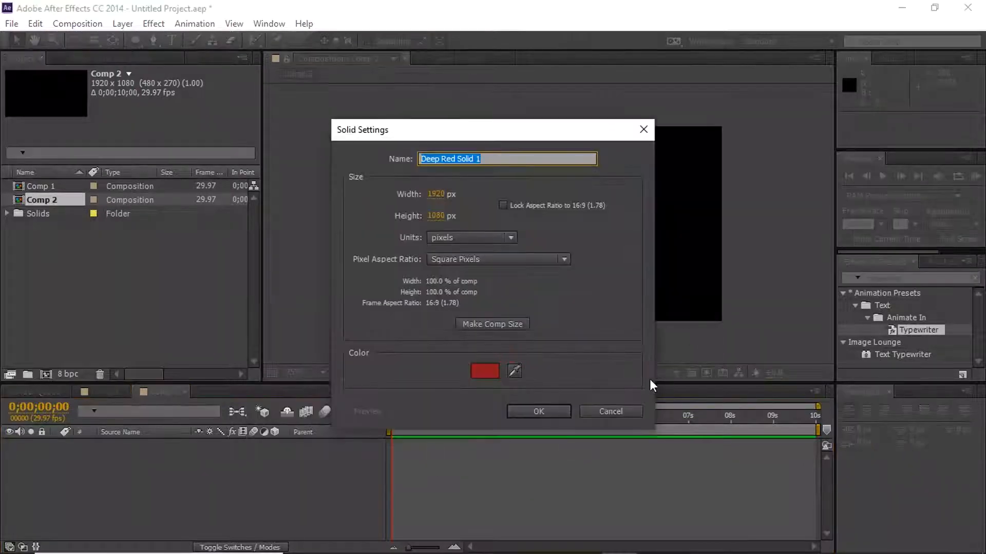
pyautogui.click(556, 408)
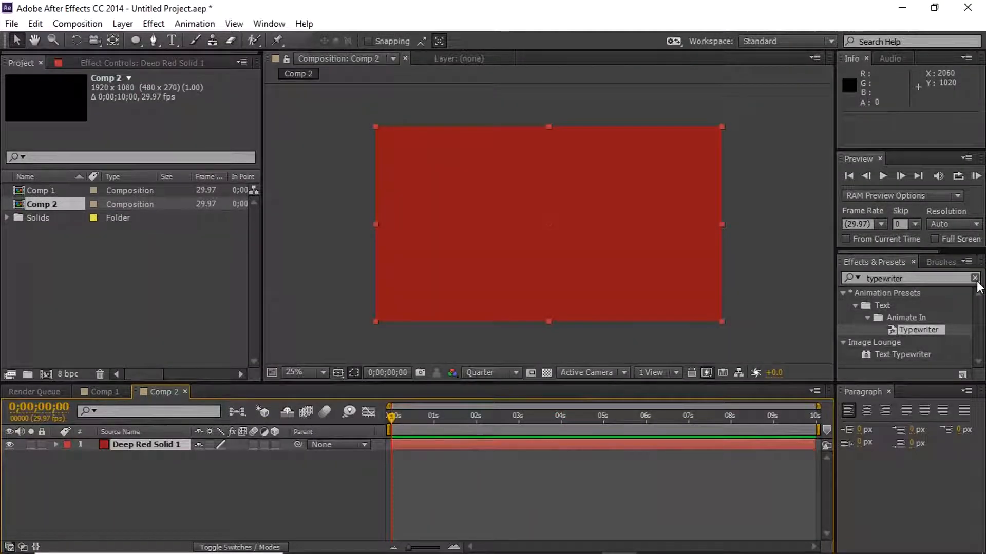
# - Search the effects for "gradient" and apply 4-Color Gradient to the red solid
pyautogui.click(974, 277)
pyautogui.click(910, 278)
pyautogui.write('gradient')
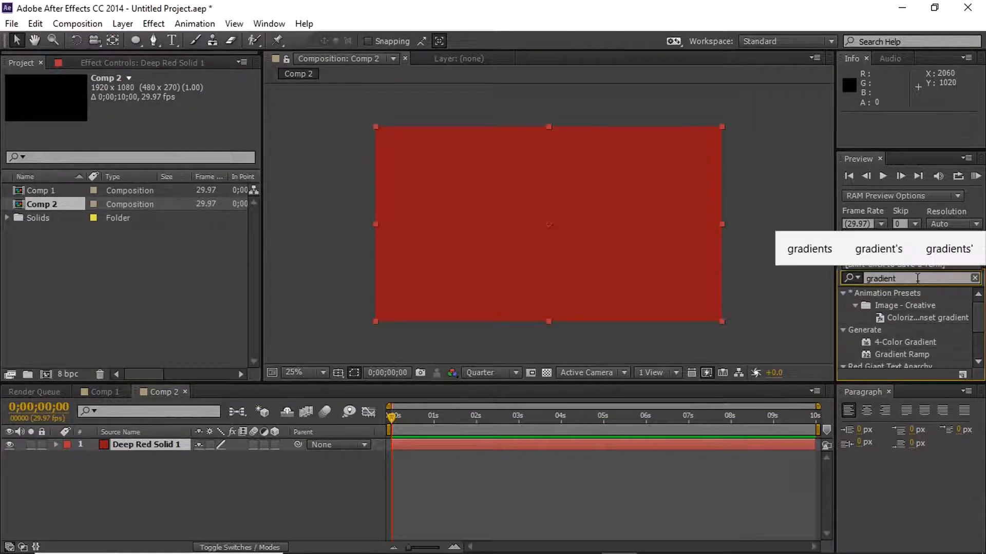
pyautogui.click(906, 343)
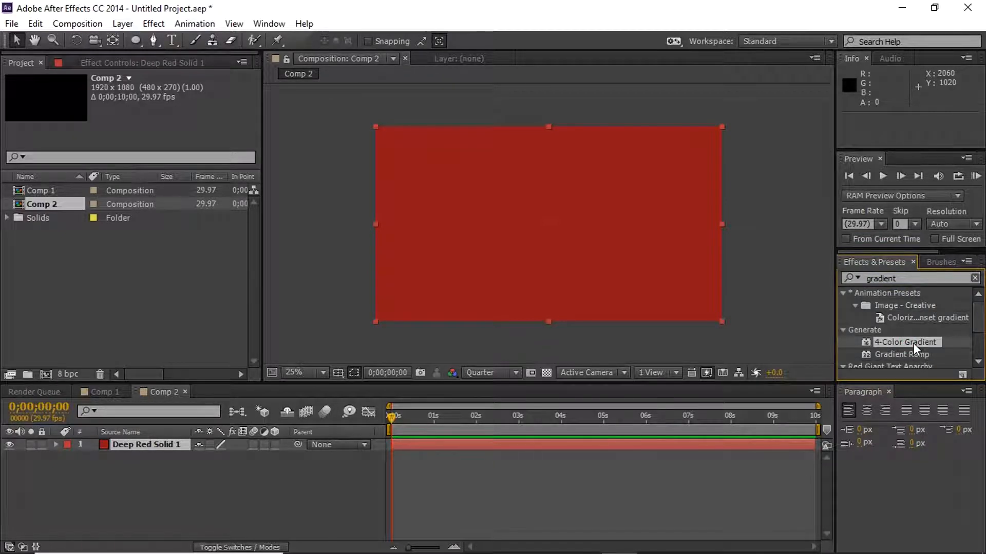
pyautogui.moveTo(913, 343); pyautogui.dragTo(565, 282)
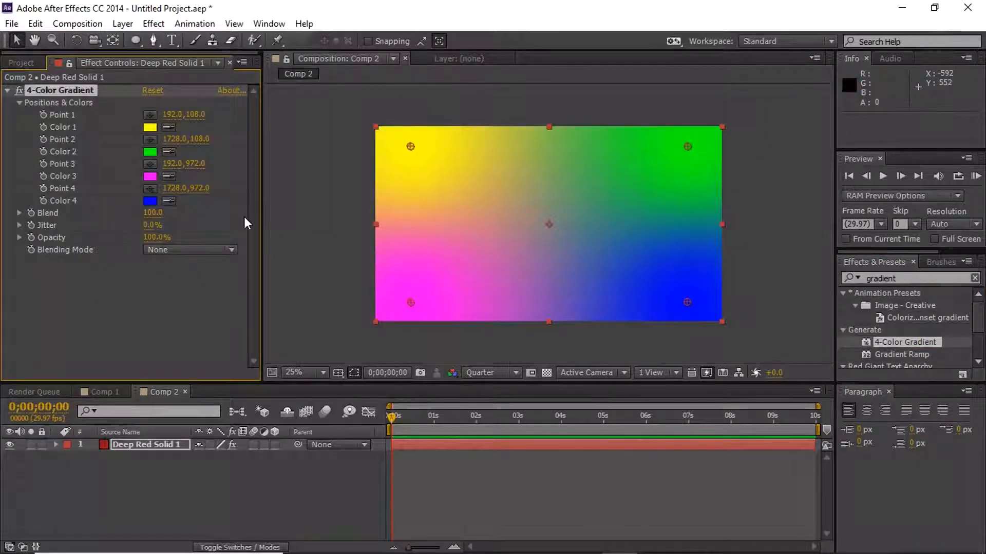
# - Set Color 2, Color 3 and Color 4 of the 4-Color Gradient to black, leaving only Color 1 yellow
pyautogui.click(155, 152)
pyautogui.moveTo(152, 345); pyautogui.dragTo(144, 404)
pyautogui.click(407, 198)
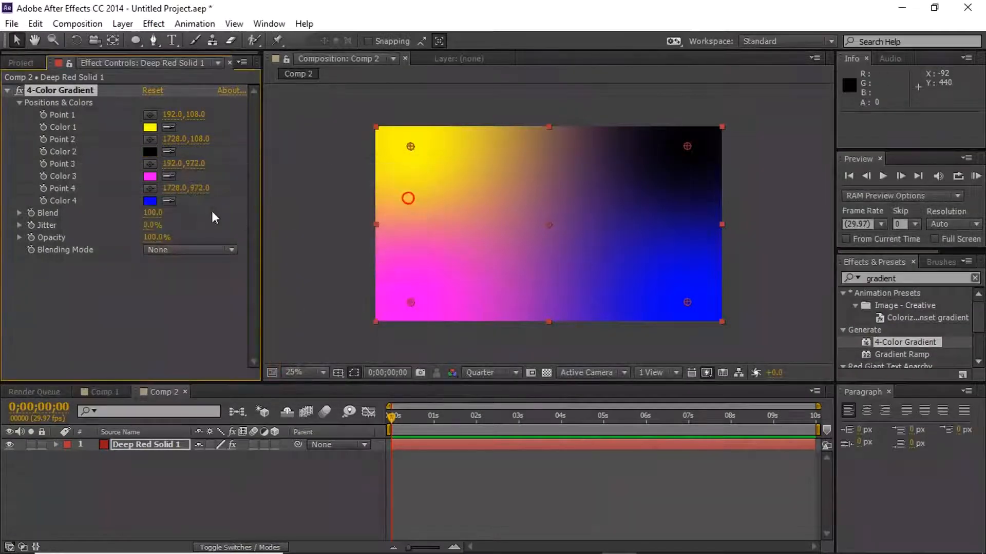
pyautogui.click(149, 176)
pyautogui.write('000000')
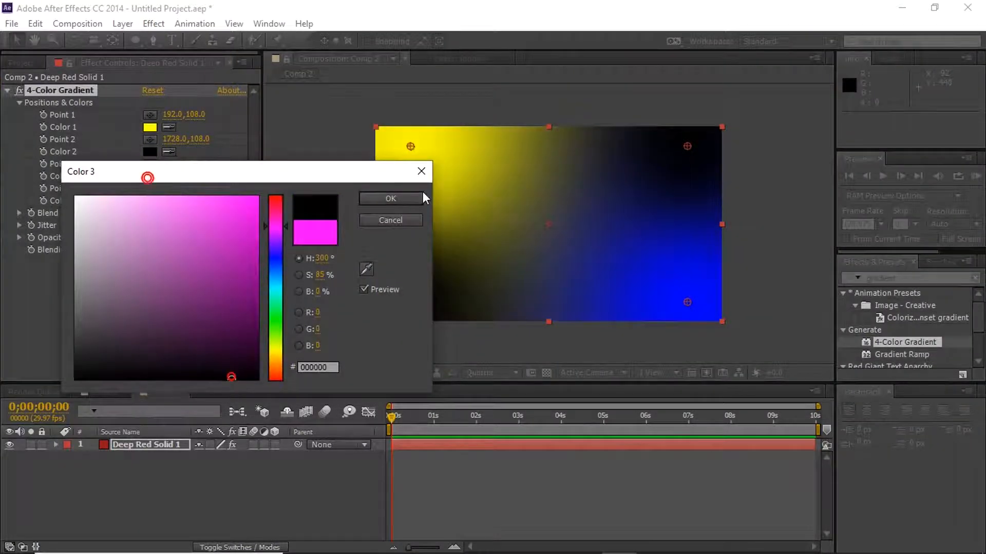
pyautogui.click(405, 198)
pyautogui.click(150, 201)
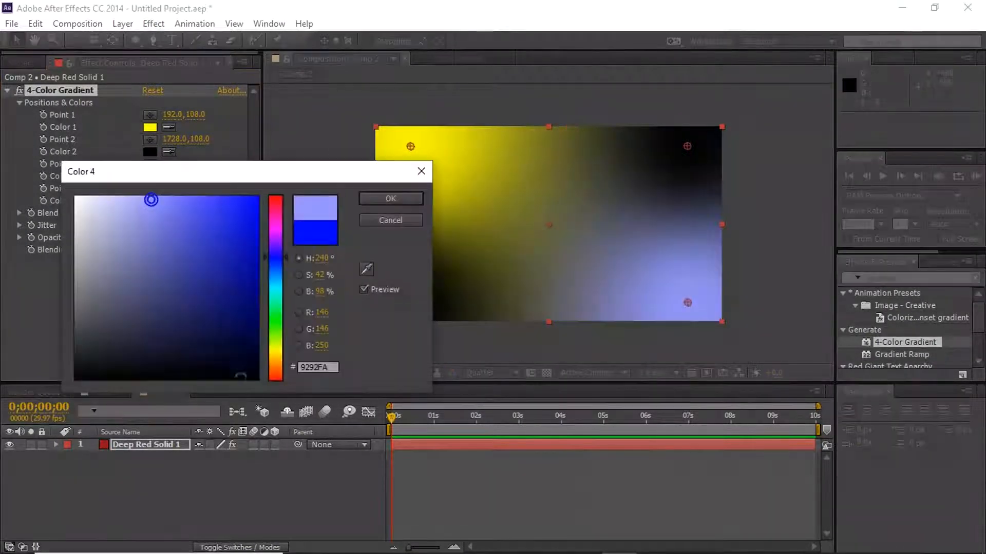
pyautogui.moveTo(224, 372); pyautogui.dragTo(222, 380)
pyautogui.click(405, 198)
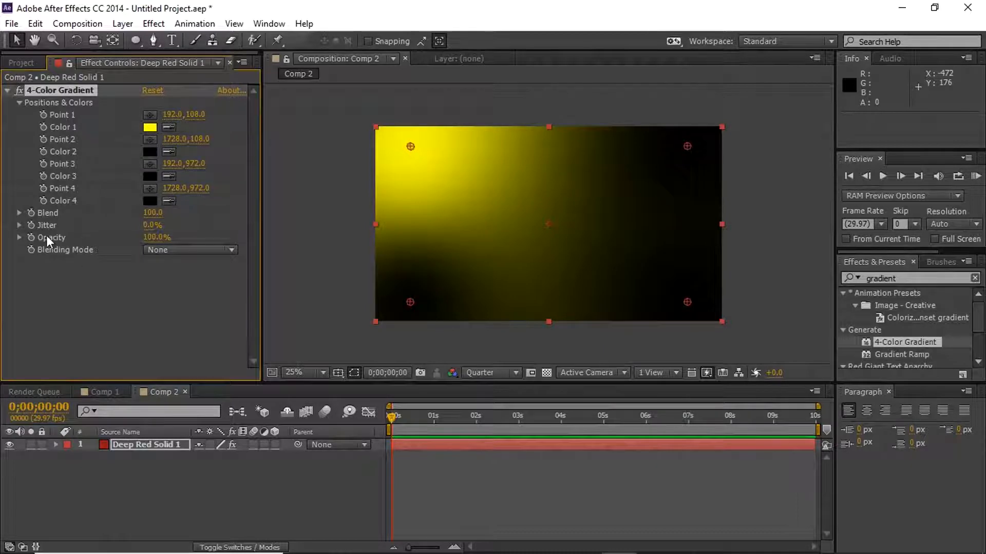
# - Try the Screen blending mode on the 4-Color Gradient, and set it back to None
pyautogui.click(175, 249)
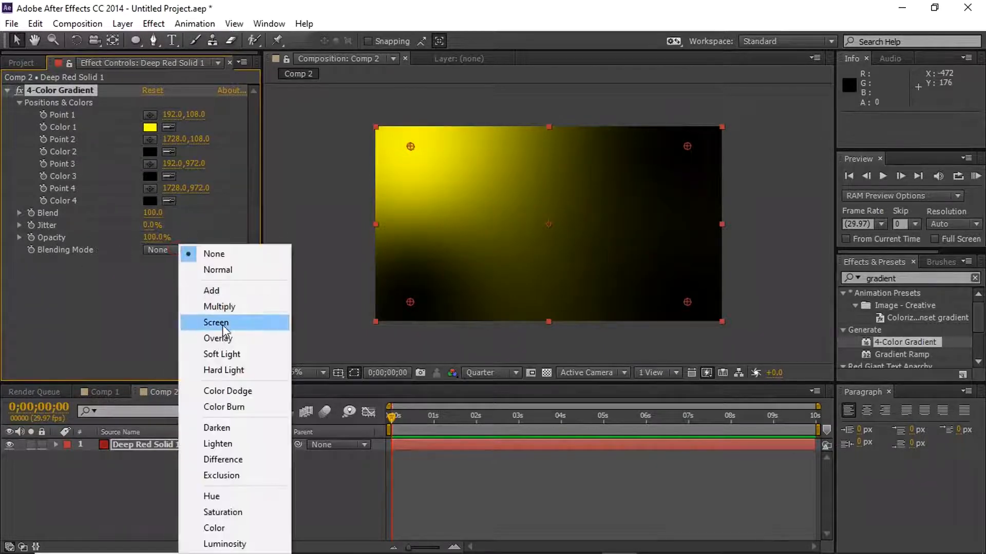
pyautogui.click(223, 323)
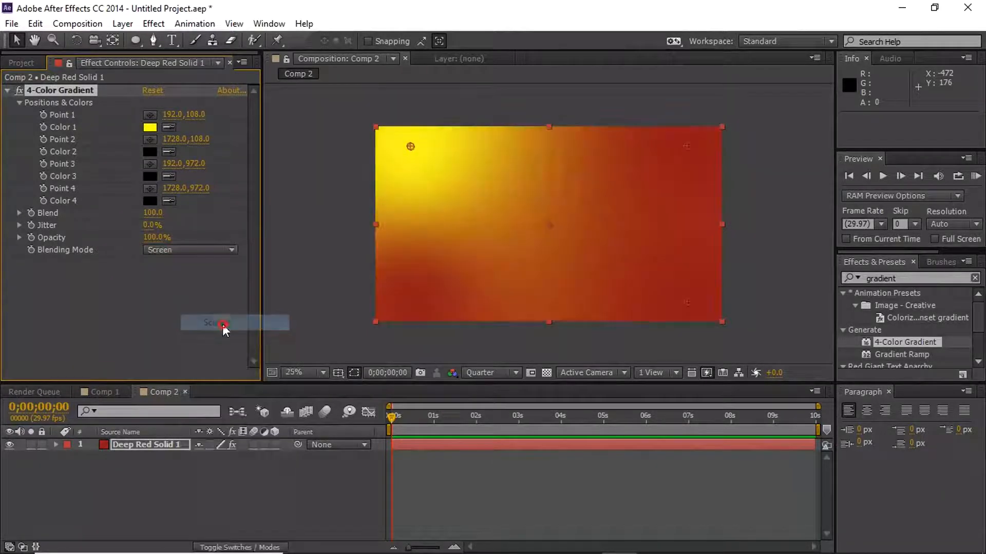
pyautogui.click(181, 249)
pyautogui.click(232, 257)
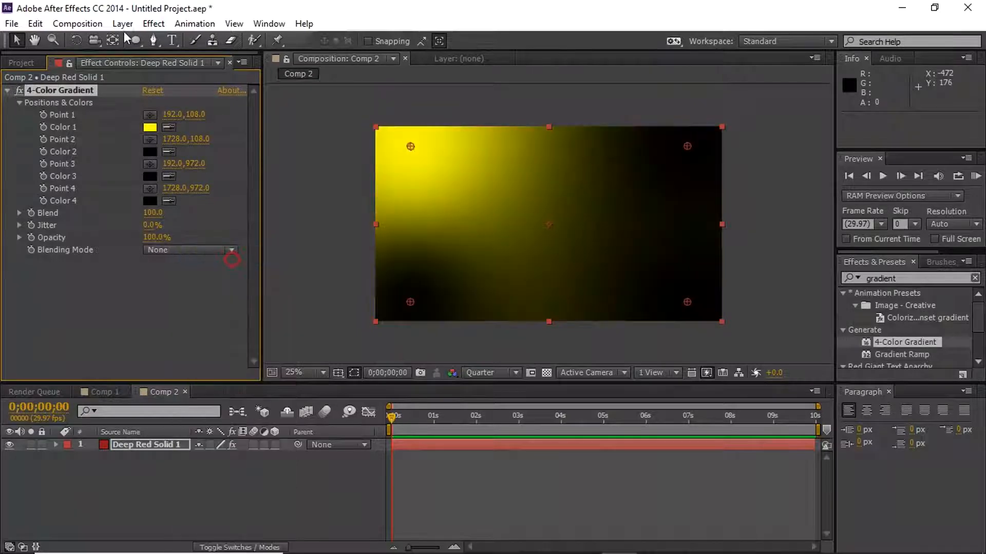
# - Move Point 1 of the 4-Color Gradient beyond the frame's upper-left corner, to about -659, -506
pyautogui.moveTo(170, 114); pyautogui.dragTo(6, 139)
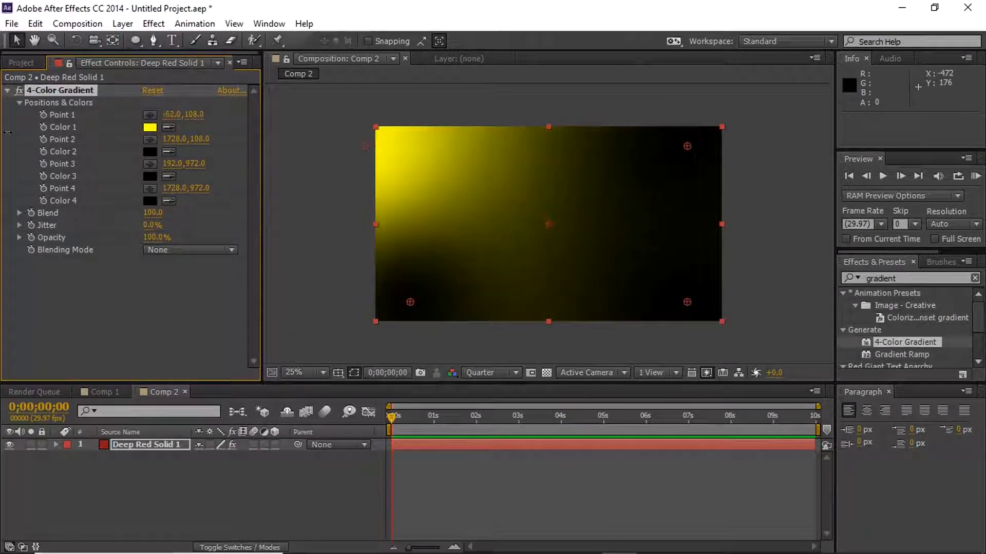
pyautogui.moveTo(169, 114); pyautogui.dragTo(85, 116)
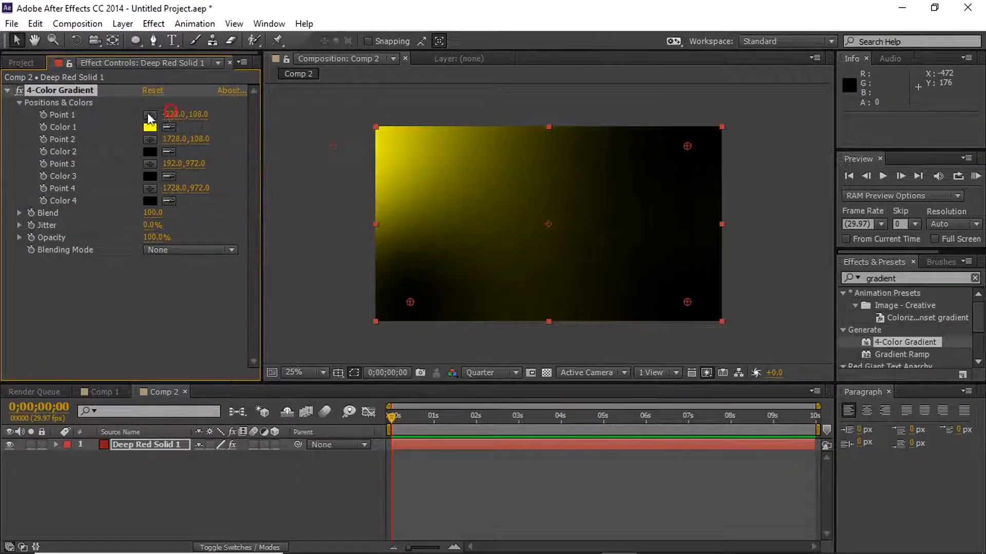
pyautogui.moveTo(197, 115); pyautogui.dragTo(28, 124)
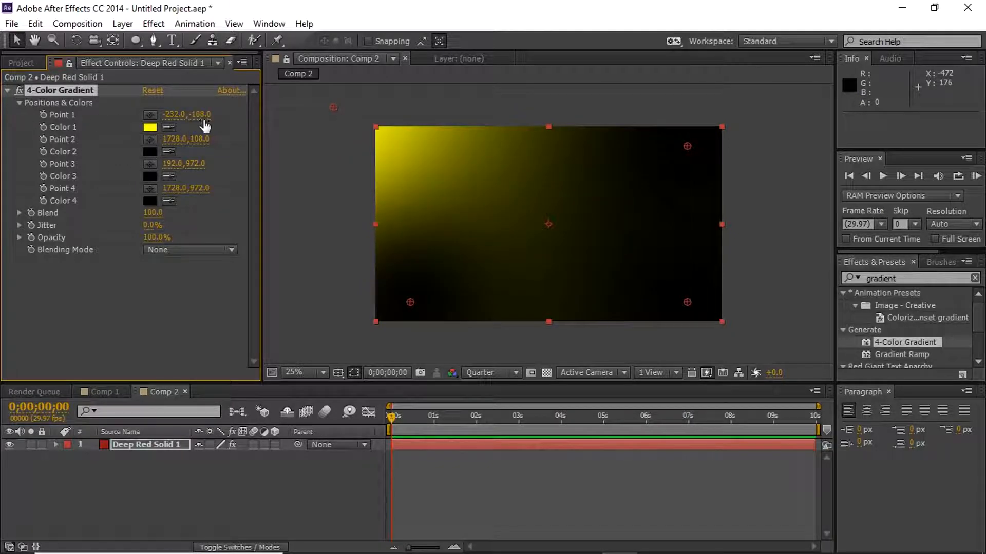
pyautogui.moveTo(175, 113); pyautogui.dragTo(53, 111)
pyautogui.moveTo(192, 115); pyautogui.dragTo(43, 116)
pyautogui.moveTo(172, 113); pyautogui.dragTo(101, 114)
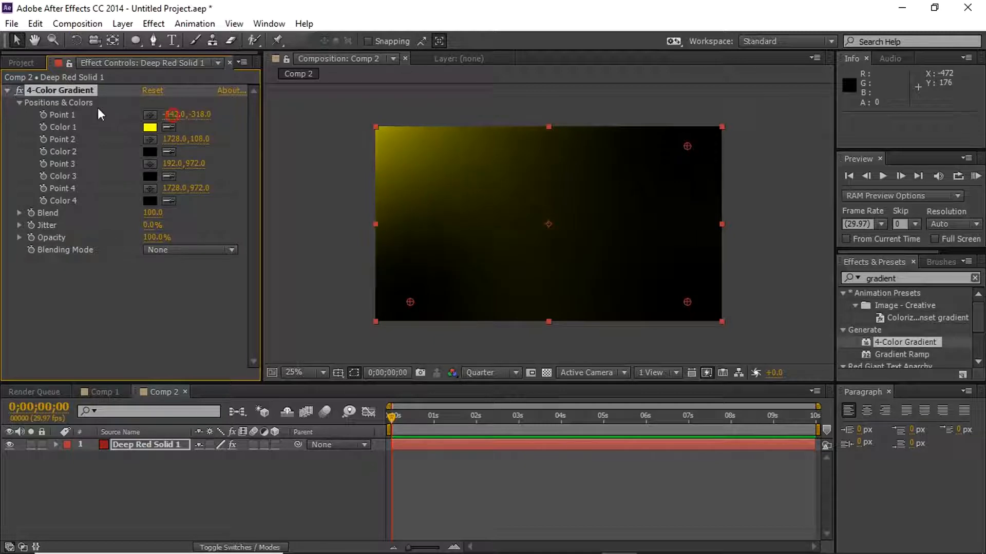
pyautogui.moveTo(201, 114); pyautogui.dragTo(116, 119)
pyautogui.moveTo(178, 115); pyautogui.dragTo(143, 119)
pyautogui.moveTo(207, 116); pyautogui.dragTo(135, 116)
pyautogui.click(203, 108)
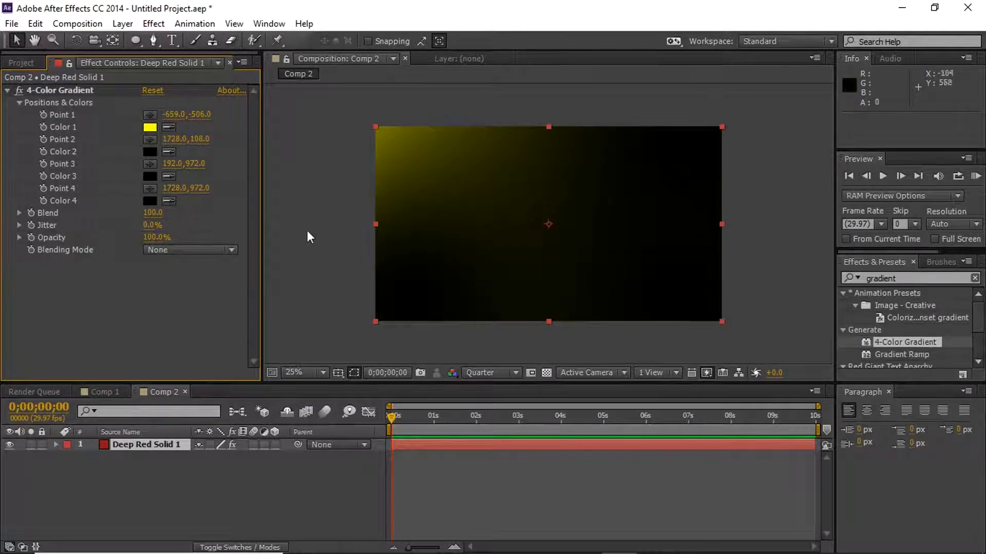
# - Set the 4-Color Gradient's Blend to 145 and try out its Jitter and Opacity, keeping them at 0% and 100%
pyautogui.moveTo(150, 214); pyautogui.dragTo(148, 240)
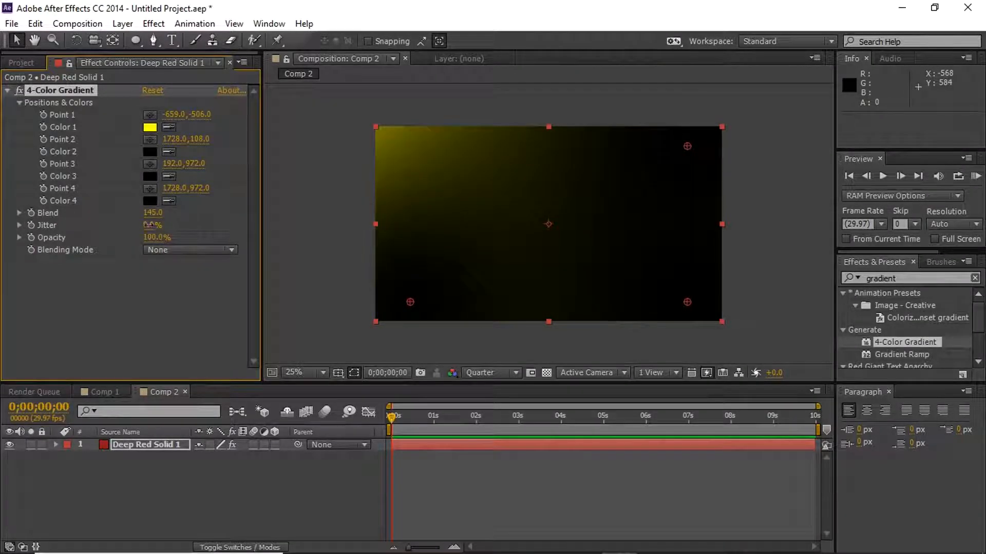
pyautogui.moveTo(153, 225); pyautogui.dragTo(221, 196)
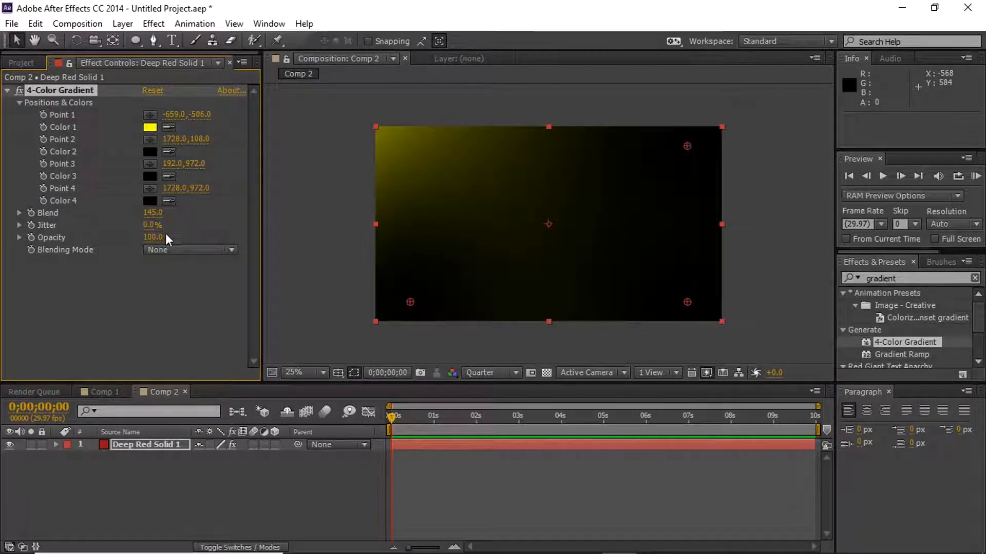
pyautogui.moveTo(144, 238); pyautogui.dragTo(576, 248)
pyautogui.click(334, 201)
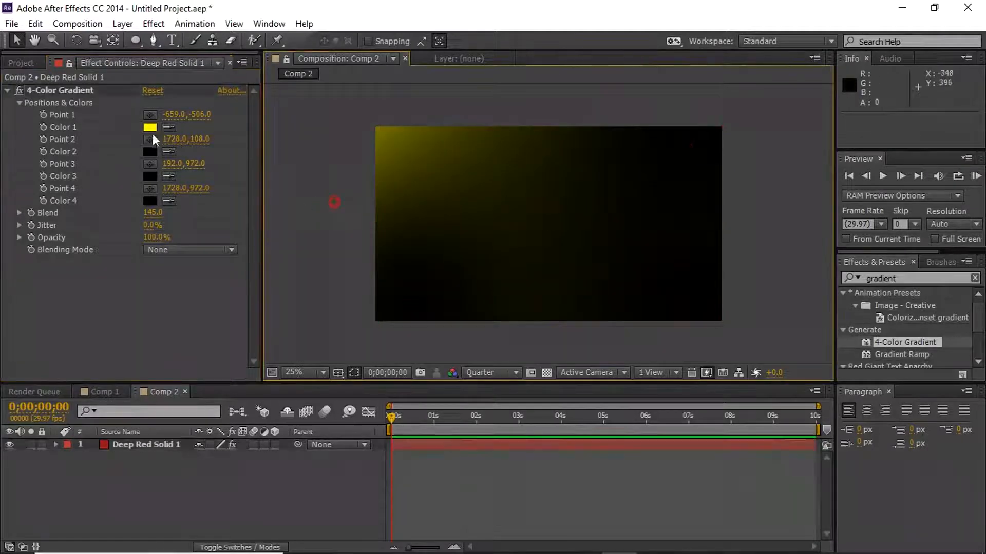
# - Delete the 4-Color Gradient from the solid and apply the Gradient Ramp effect in its place
pyautogui.click(63, 91)
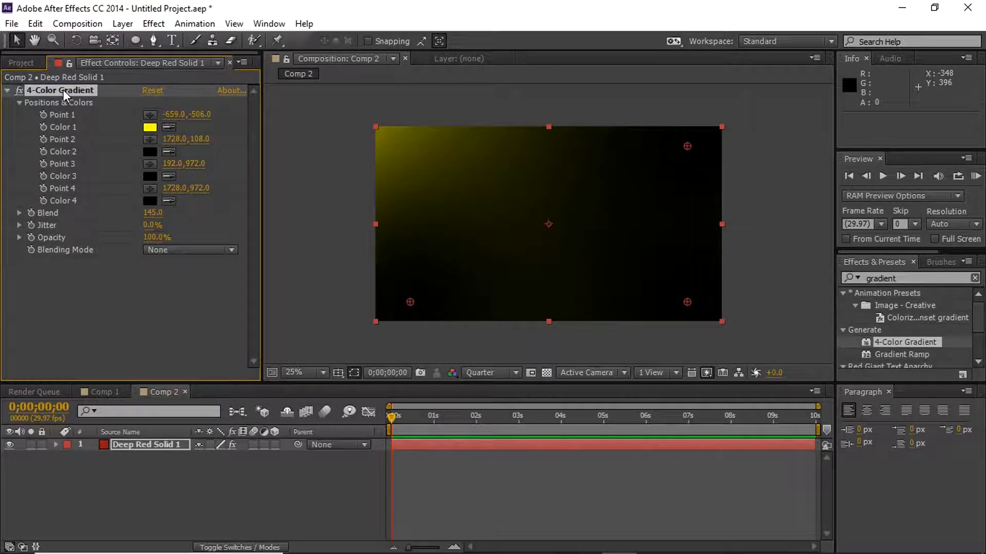
pyautogui.press('Delete')
pyautogui.moveTo(889, 352); pyautogui.dragTo(152, 443)
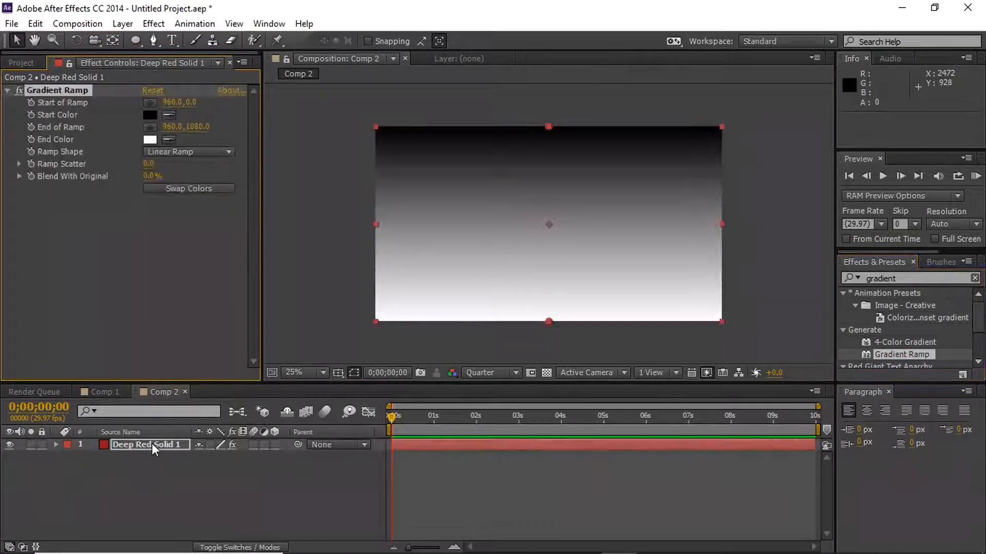
# - Set the Gradient Ramp's start color to a bright, saturated blue
pyautogui.click(149, 113)
pyautogui.click(277, 272)
pyautogui.moveTo(279, 273); pyautogui.dragTo(240, 303)
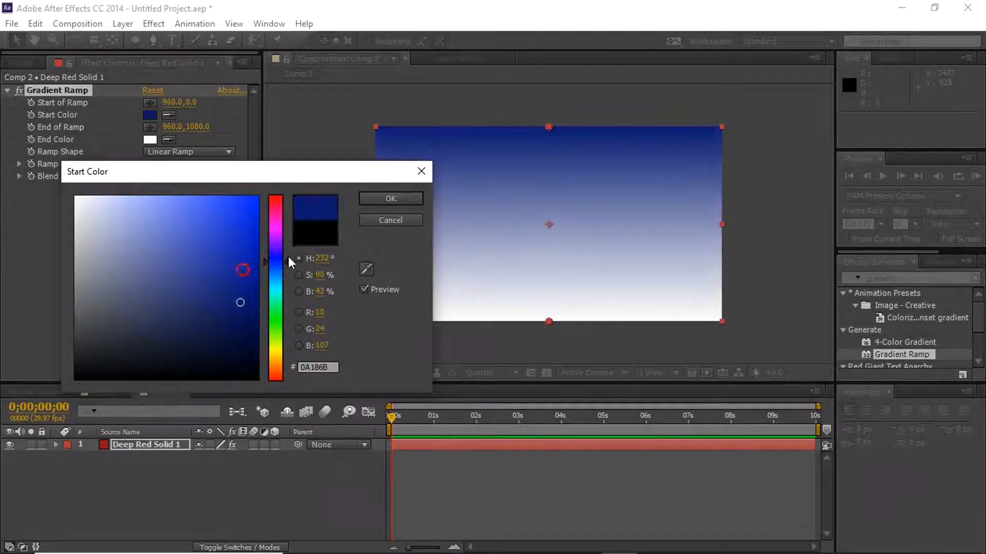
pyautogui.click(275, 272)
pyautogui.moveTo(225, 258); pyautogui.dragTo(254, 202)
pyautogui.click(399, 194)
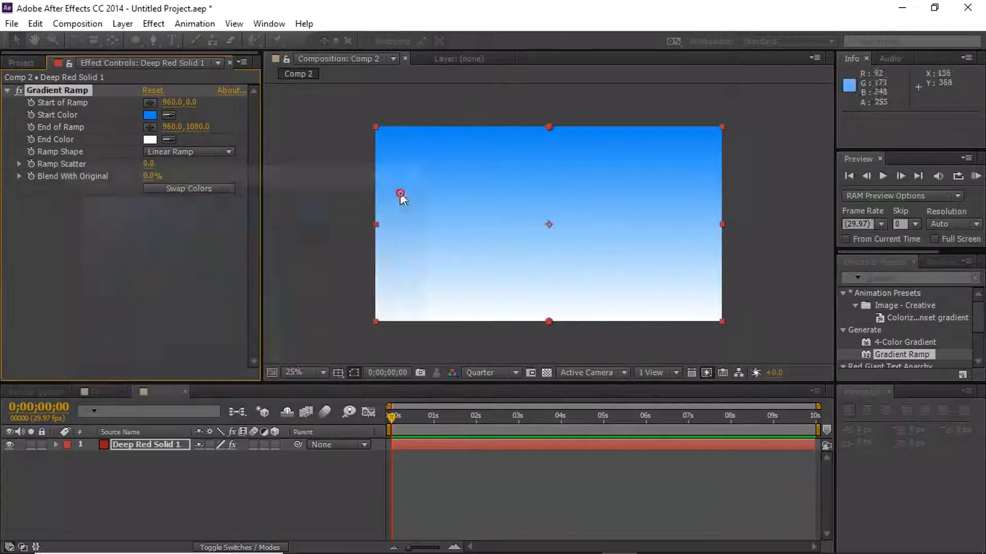
# - Set the Gradient Ramp's end color to a medium teal green
pyautogui.click(150, 139)
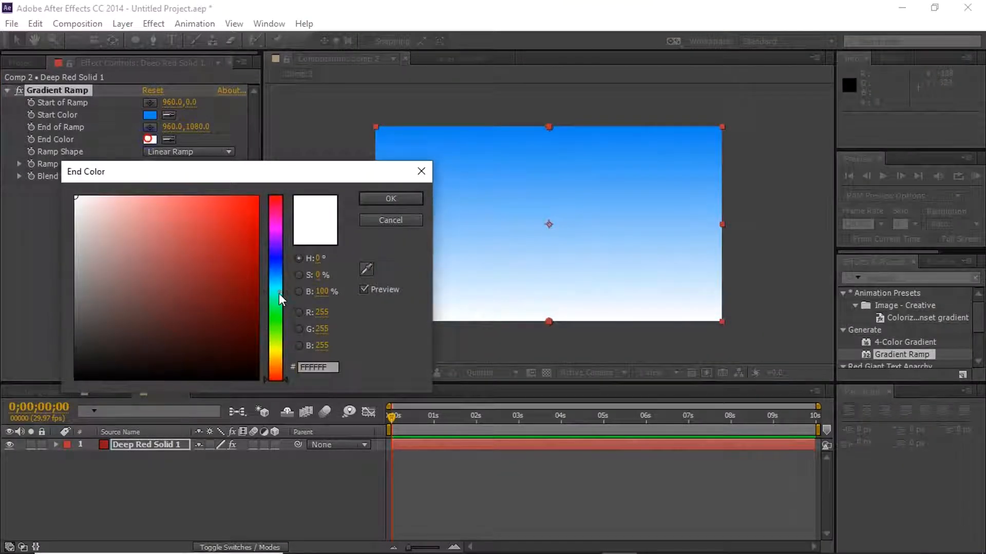
pyautogui.click(279, 294)
pyautogui.moveTo(236, 267); pyautogui.dragTo(238, 249)
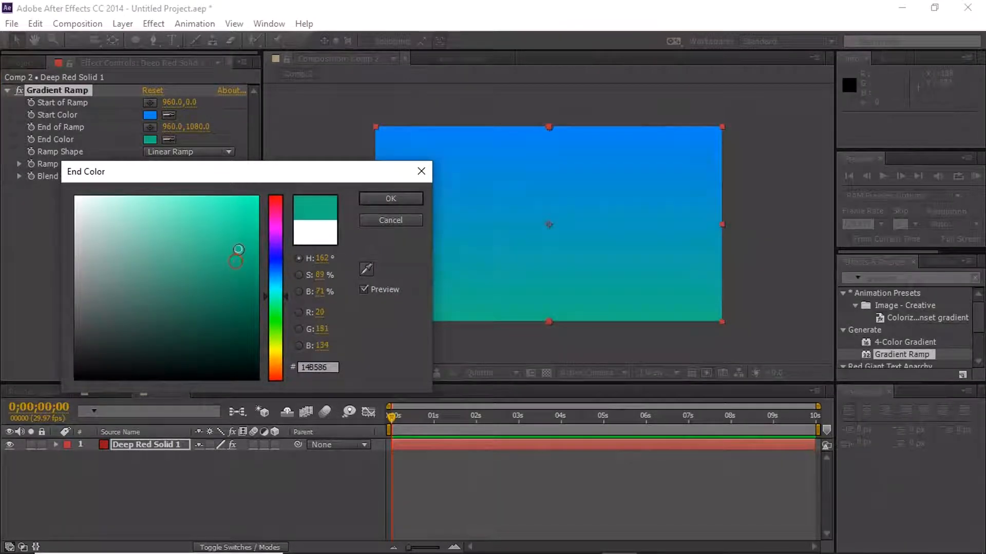
pyautogui.click(276, 290)
pyautogui.moveTo(276, 290); pyautogui.dragTo(279, 294)
pyautogui.click(380, 200)
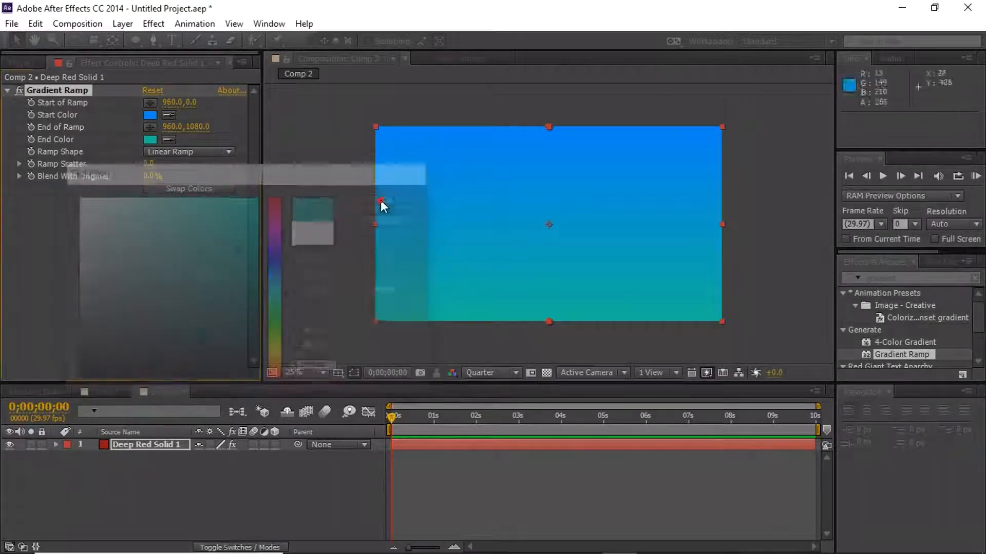
# - Change the ramp shape to Radial Ramp and swap the start and end colors
pyautogui.click(202, 150)
pyautogui.click(210, 185)
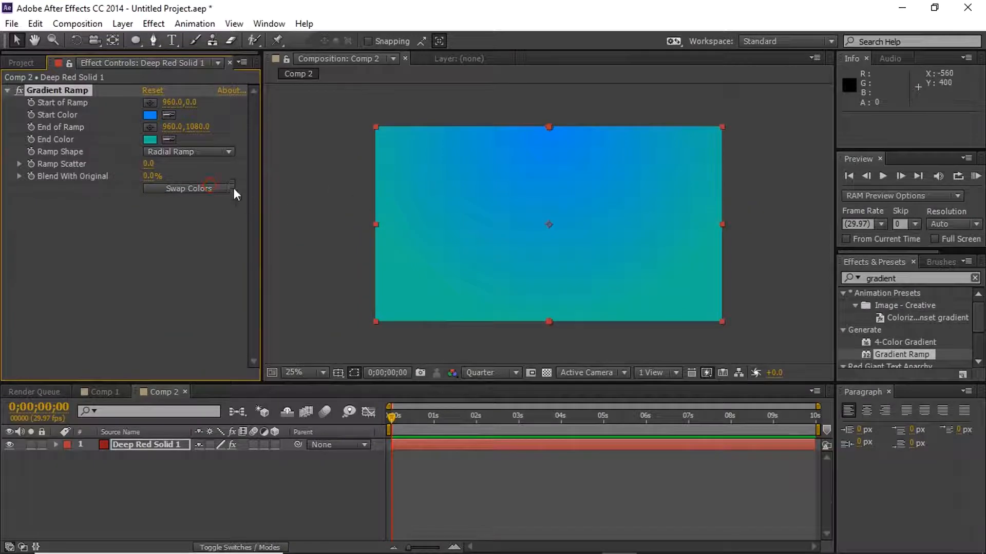
pyautogui.click(177, 189)
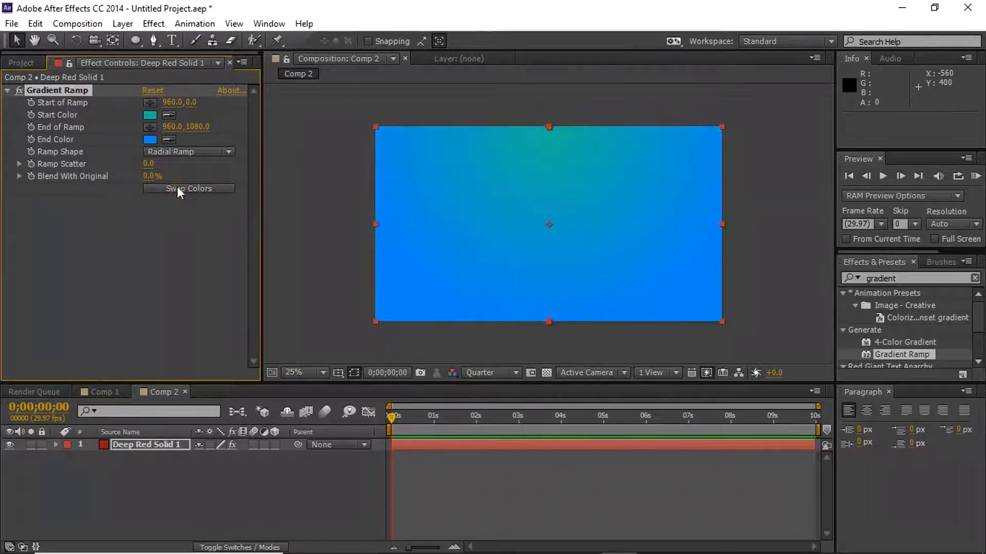
# - Place the start of the ramp near the frame's center at about 928, 520 and set the end of ramp's X to about 1687
pyautogui.click(149, 102)
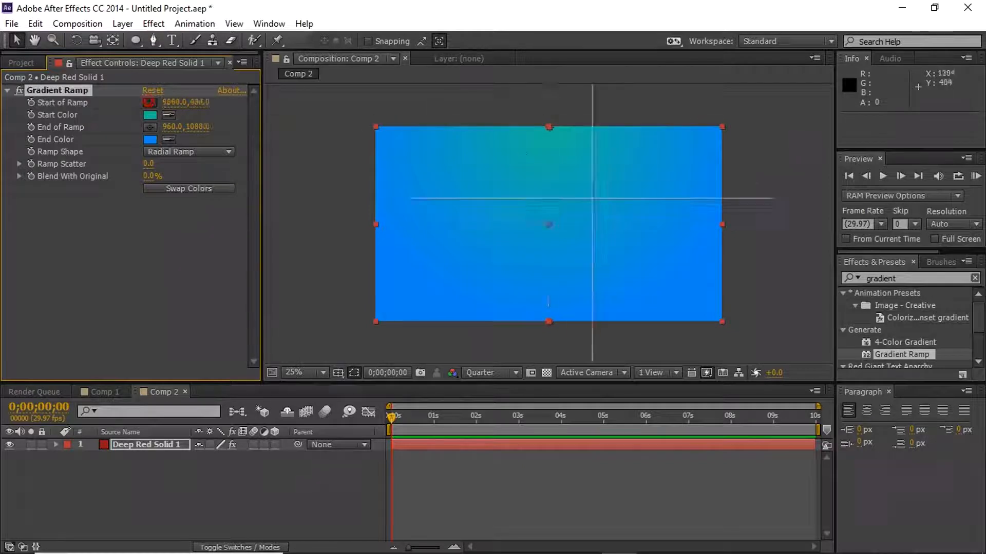
pyautogui.click(545, 222)
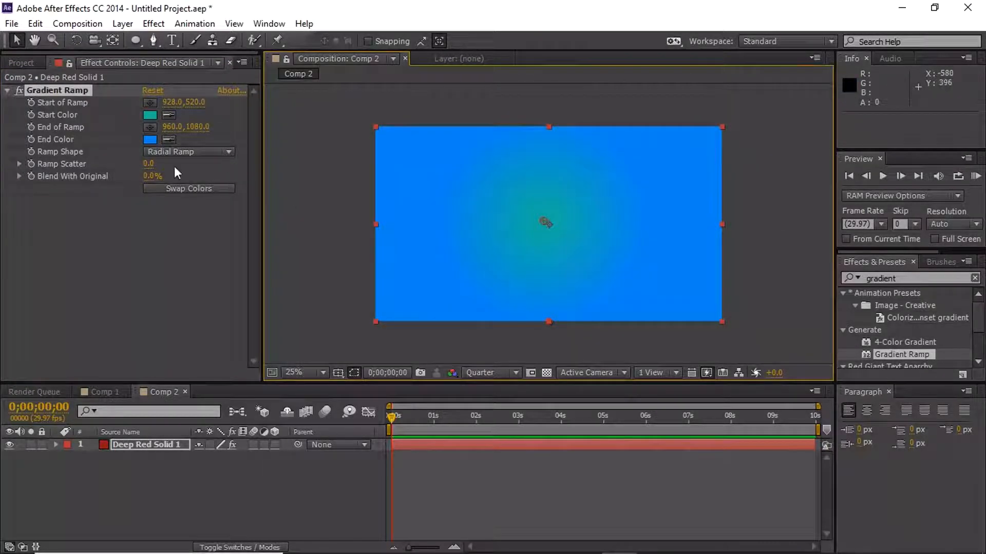
pyautogui.moveTo(181, 126)
pyautogui.mouseDown()
pyautogui.moveTo(276, 115)
pyautogui.moveTo(668, 143)
pyautogui.mouseUp()
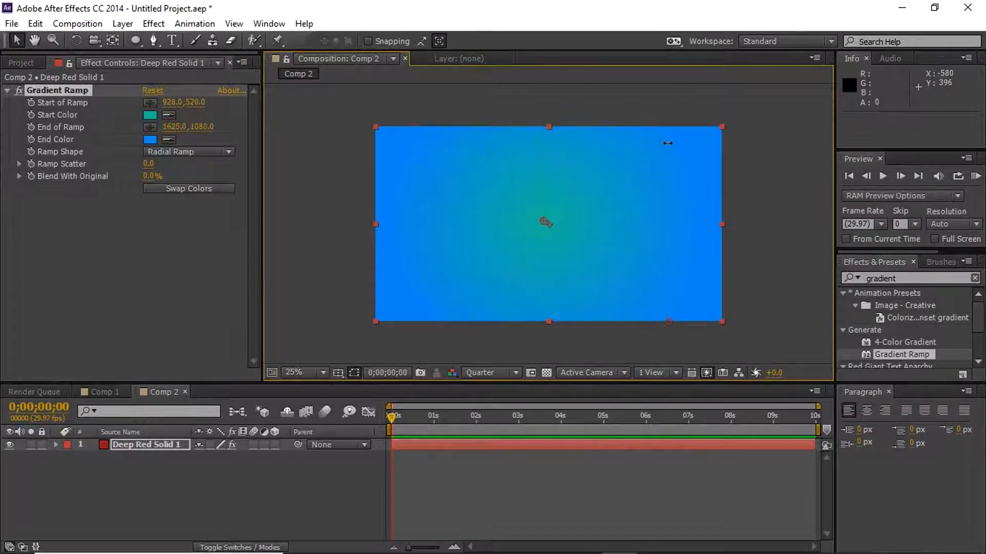
pyautogui.click(747, 242)
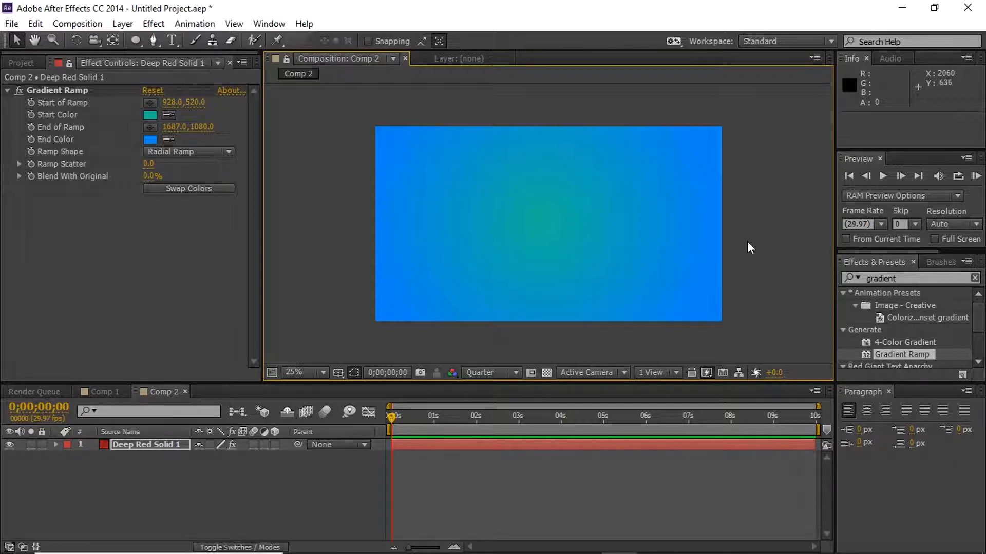
pyautogui.click(747, 241)
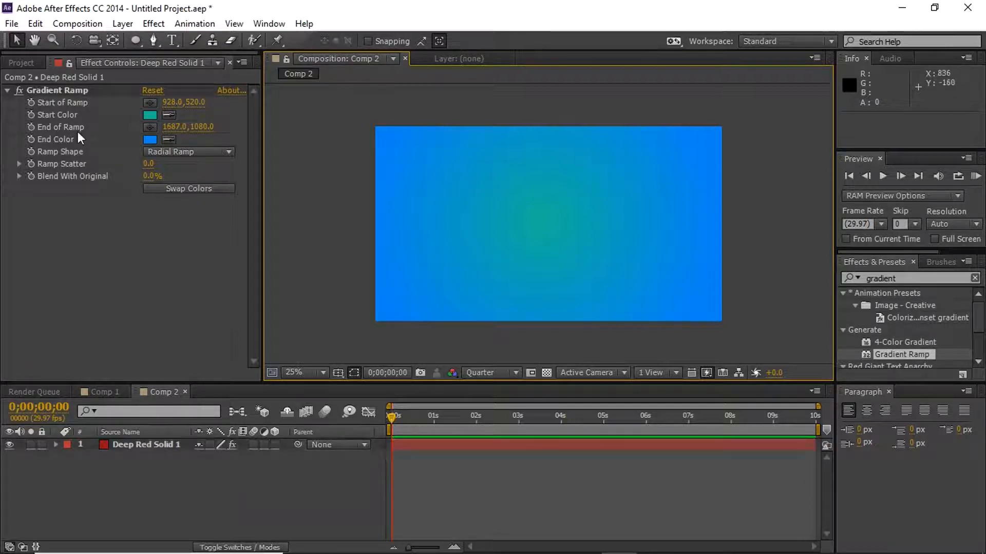
# - Review the animated properties of Shape Layer 1 and Shape Layer 2 in Comp 1, and return to Comp 2
pyautogui.click(25, 62)
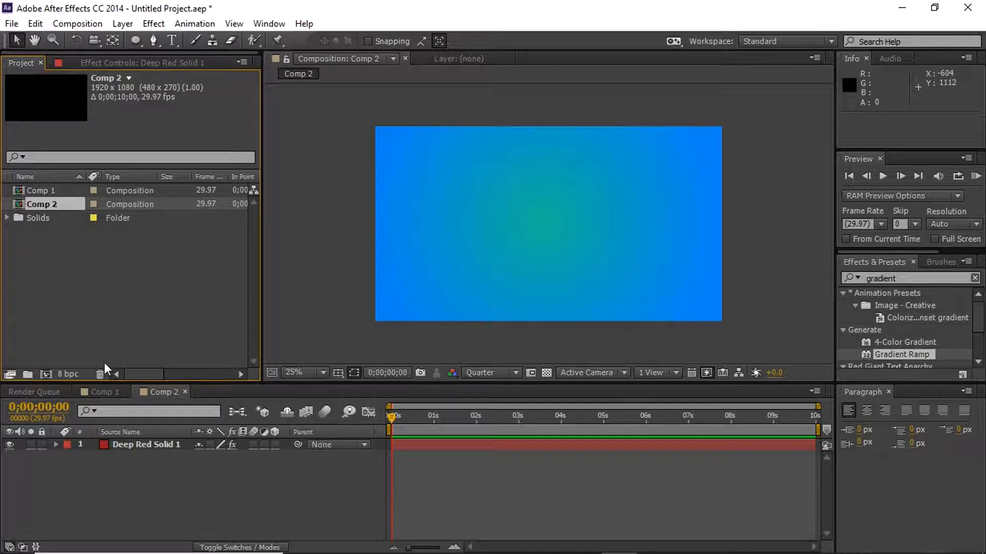
pyautogui.click(105, 392)
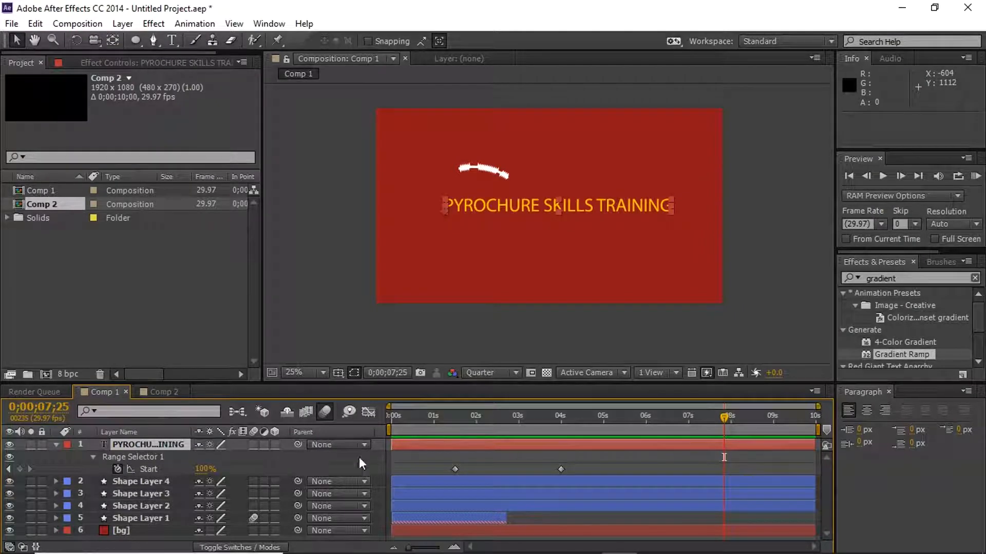
pyautogui.click(136, 519)
pyautogui.press('u')
pyautogui.click(148, 507)
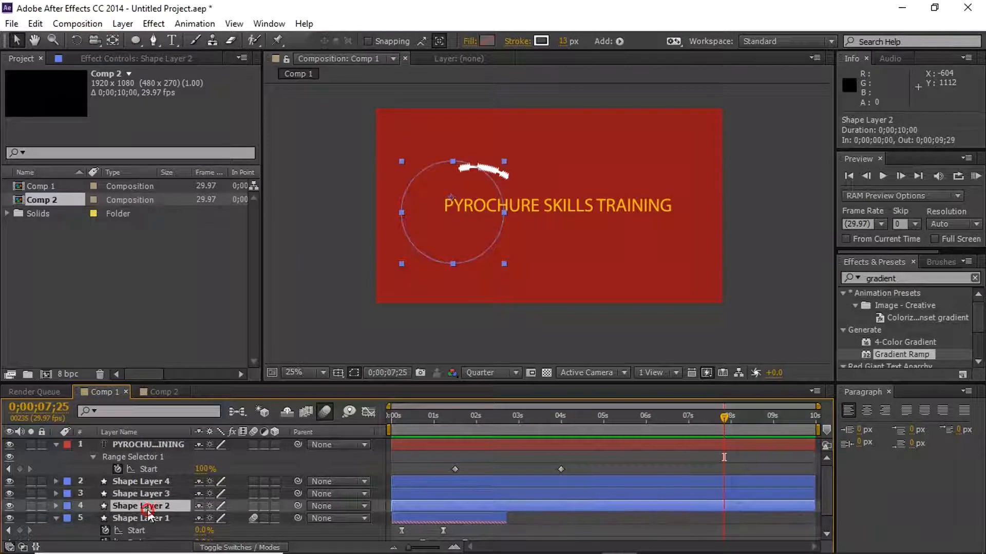
pyautogui.press('u')
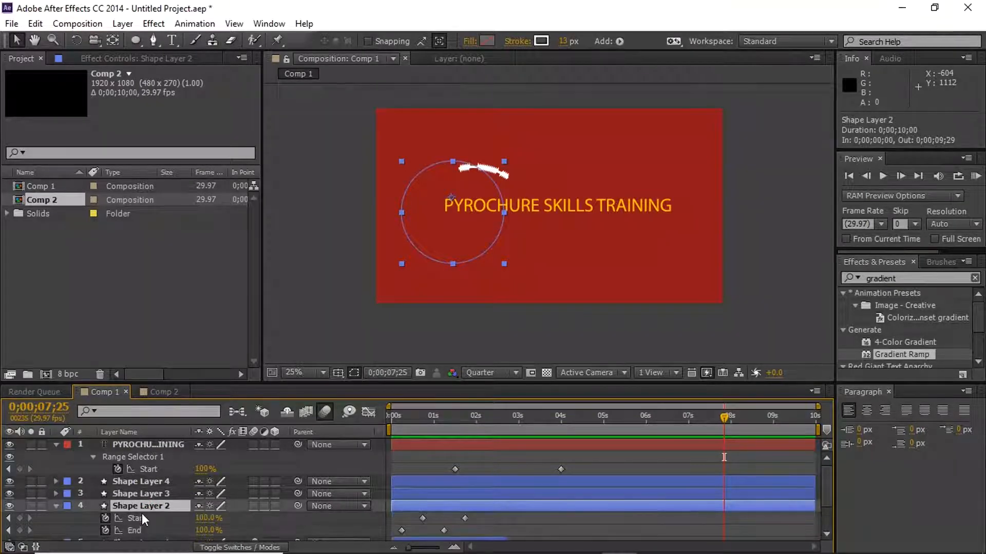
pyautogui.click(171, 393)
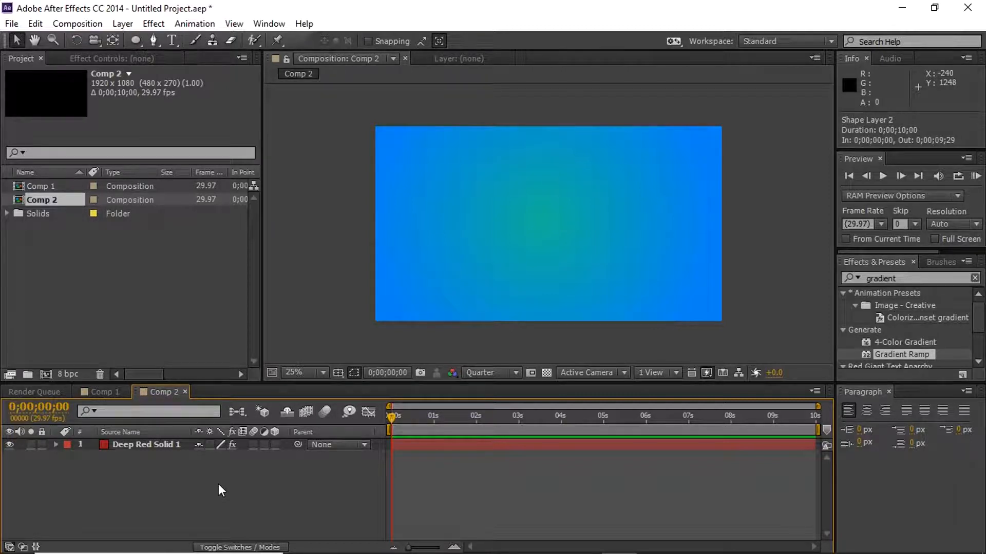
# - Draw a circle on a new shape layer, centred near the upper part of the frame's left edge
pyautogui.click(137, 39)
pyautogui.moveTo(395, 176)
pyautogui.mouseDown()
pyautogui.moveTo(485, 269)
pyautogui.moveTo(435, 215)
pyautogui.mouseUp()
pyautogui.press('ctrl')
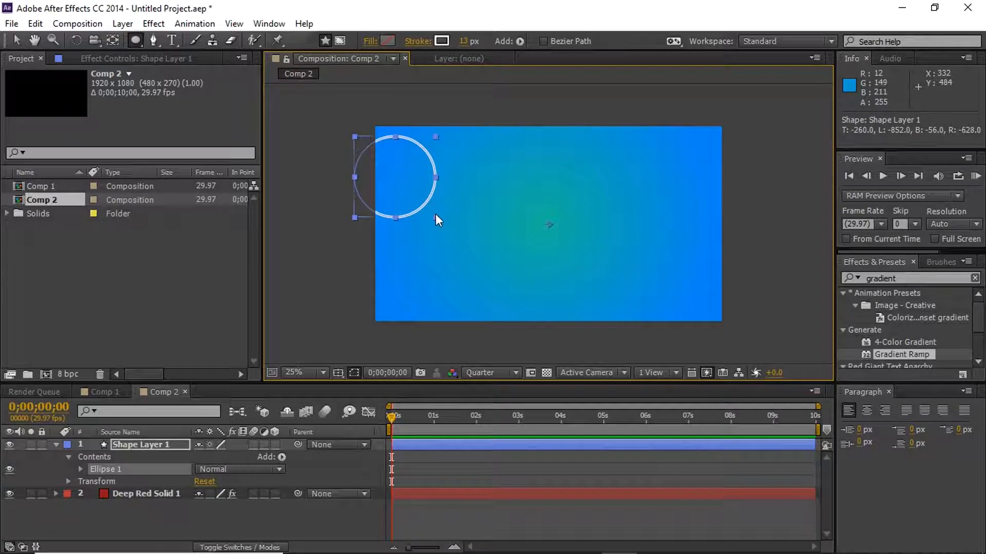
# - Set the circle's fill color to red EB0000 and its stroke width to 5 px
pyautogui.click(393, 40)
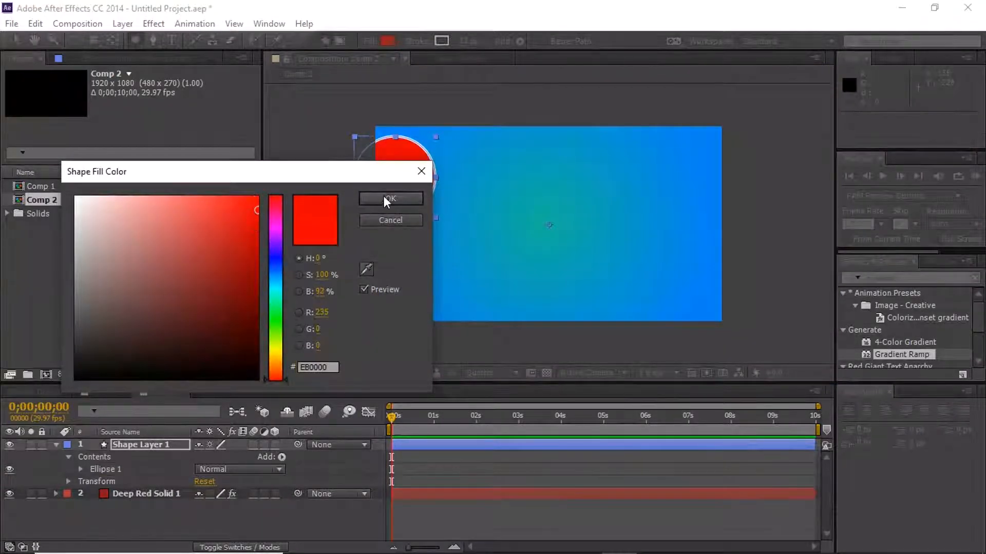
pyautogui.click(386, 199)
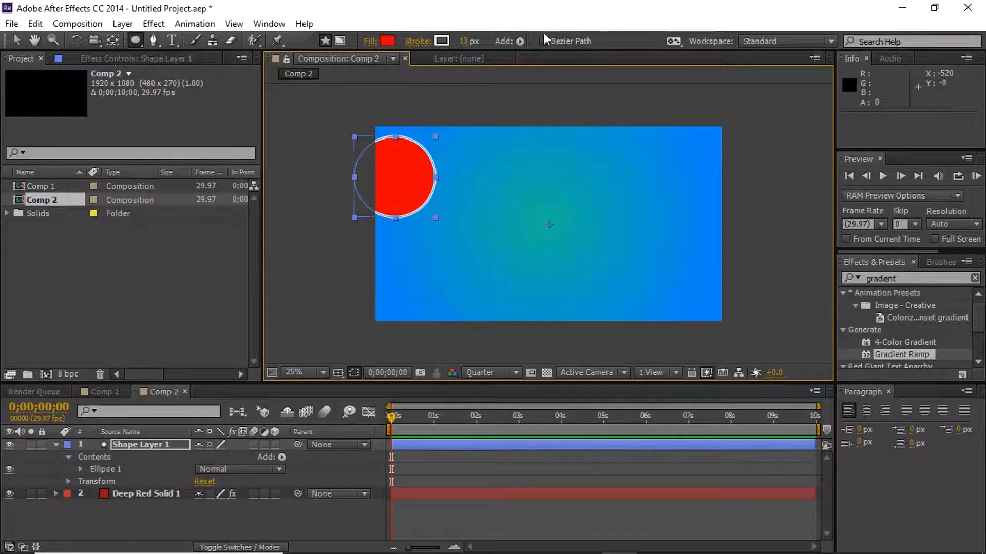
pyautogui.click(464, 41)
pyautogui.write('5')
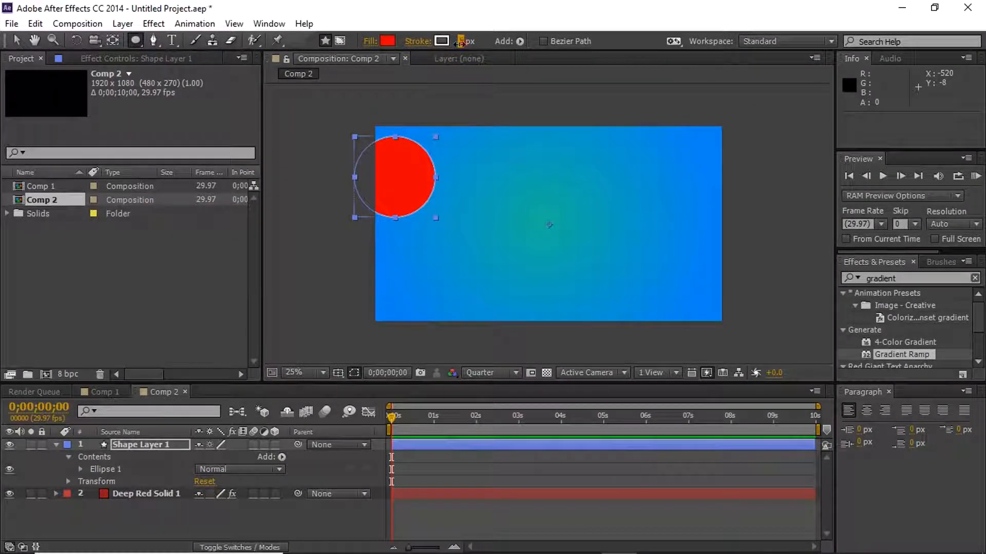
# - Move the red circle fully inside the left part of the frame and collapse Shape Layer 1's properties
pyautogui.click(16, 40)
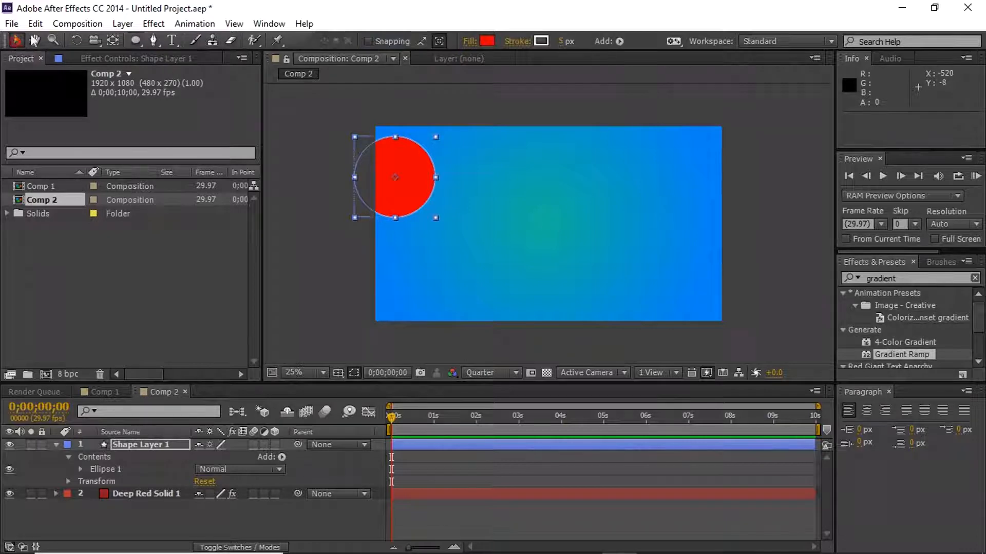
pyautogui.moveTo(411, 183); pyautogui.dragTo(453, 226)
pyautogui.click(762, 272)
pyautogui.click(453, 205)
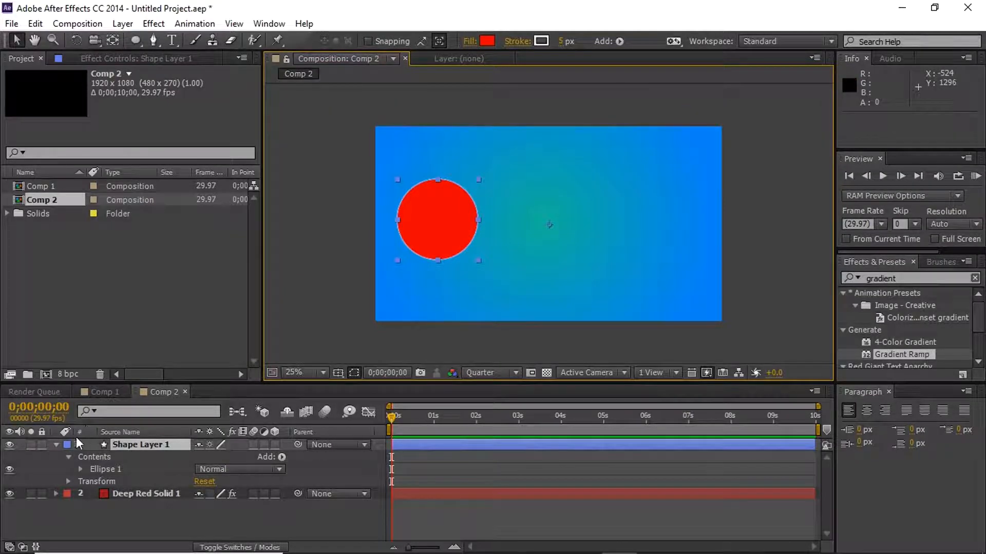
pyautogui.click(56, 444)
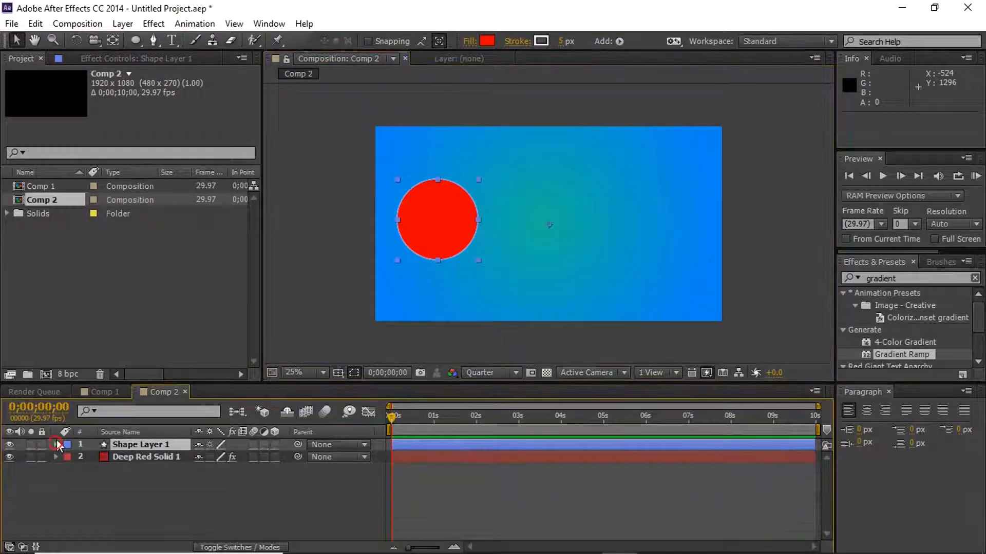
# - Draw a large elliptical mask on Deep Red Solid 1 in the right half of the frame and undo it
pyautogui.click(136, 458)
pyautogui.click(137, 40)
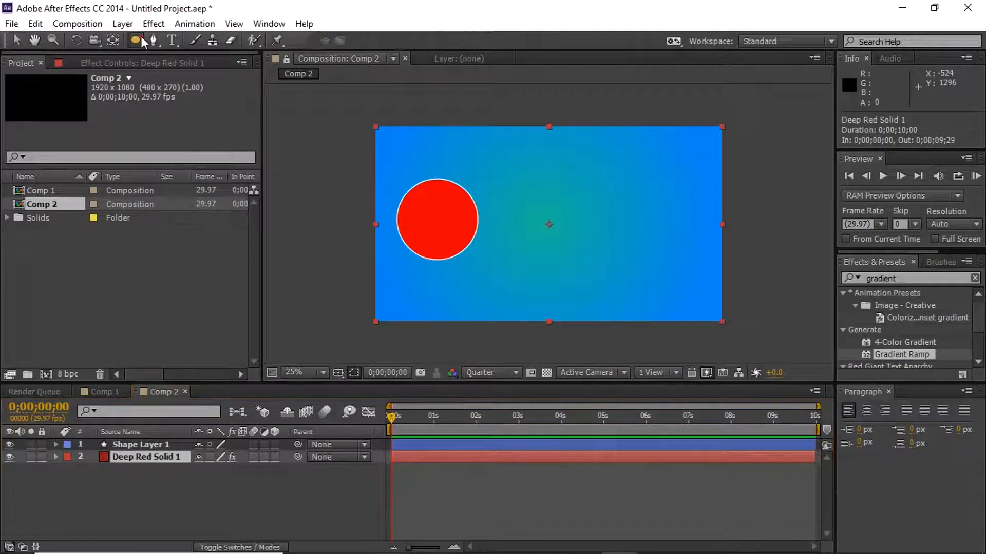
pyautogui.moveTo(527, 169); pyautogui.dragTo(666, 302)
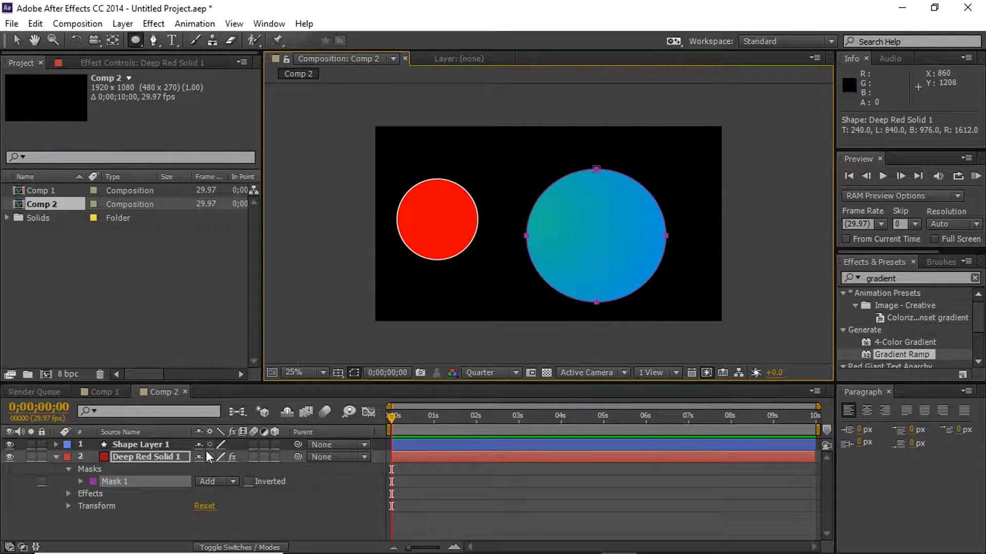
pyautogui.hotkey('ctrl', 'z')
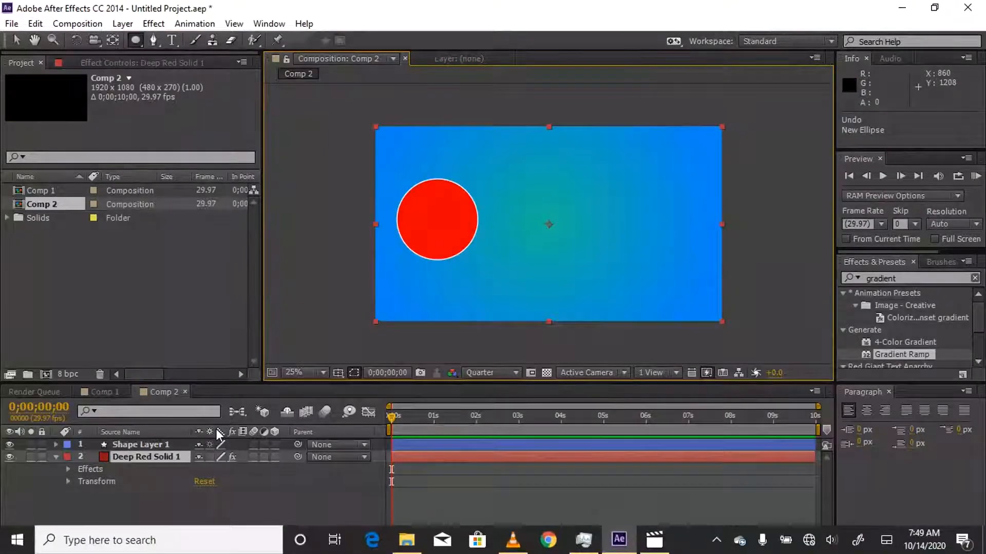
# - With no layer selected, draw a second red circle right of center as its own shape layer and delete it
pyautogui.click(139, 457)
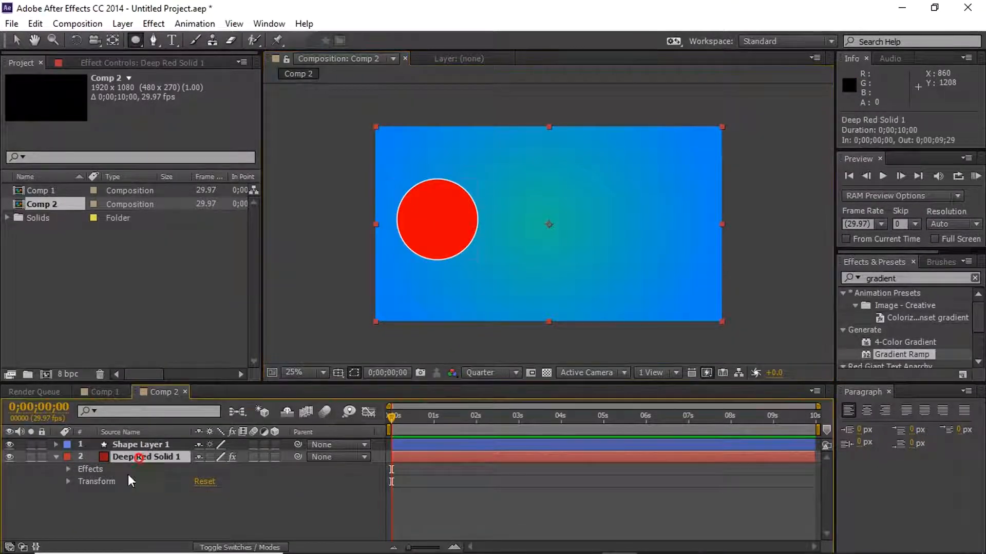
pyautogui.click(133, 517)
pyautogui.click(136, 41)
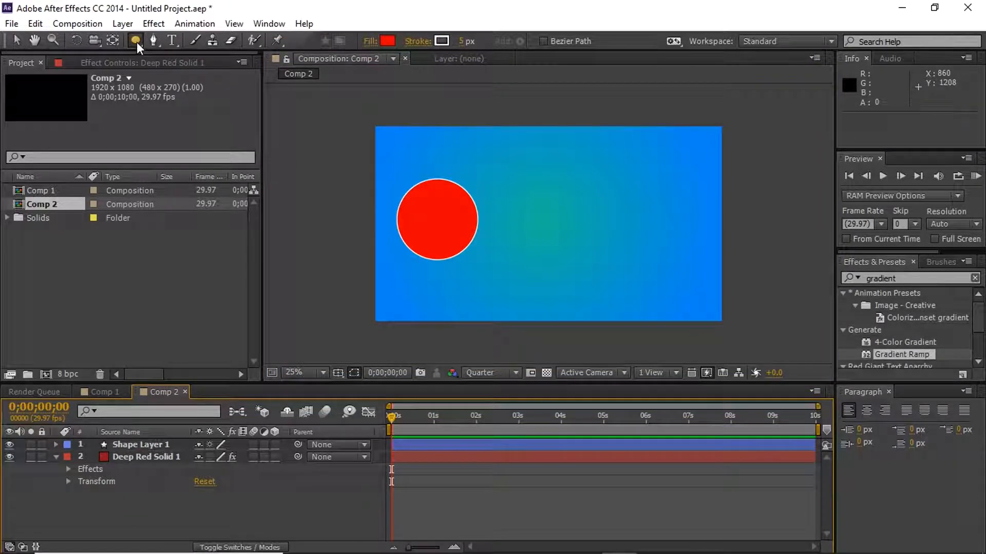
pyautogui.moveTo(541, 179); pyautogui.dragTo(620, 258)
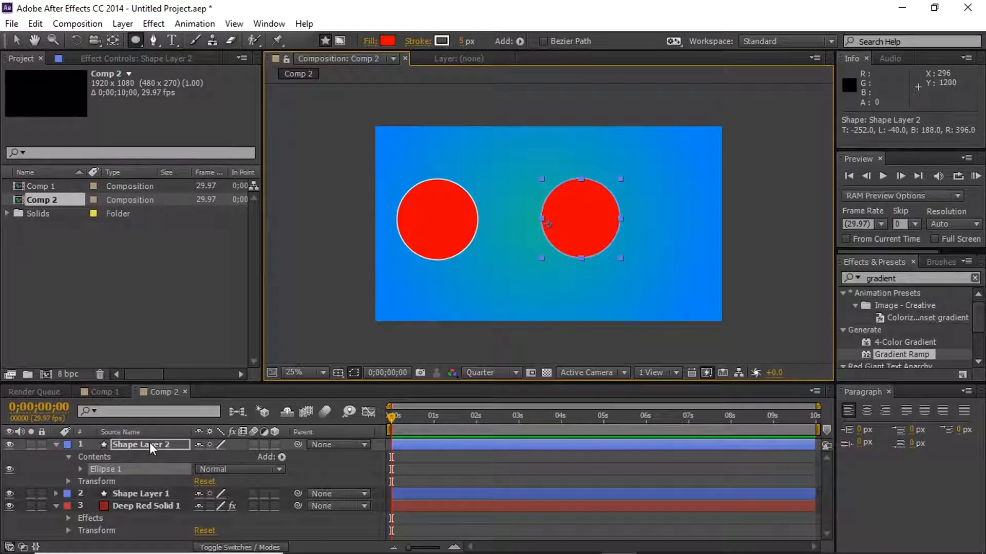
pyautogui.press('Delete')
# - With Shape Layer 1 selected, draw a second ellipse inside it at the right of the frame and undo it
pyautogui.click(449, 235)
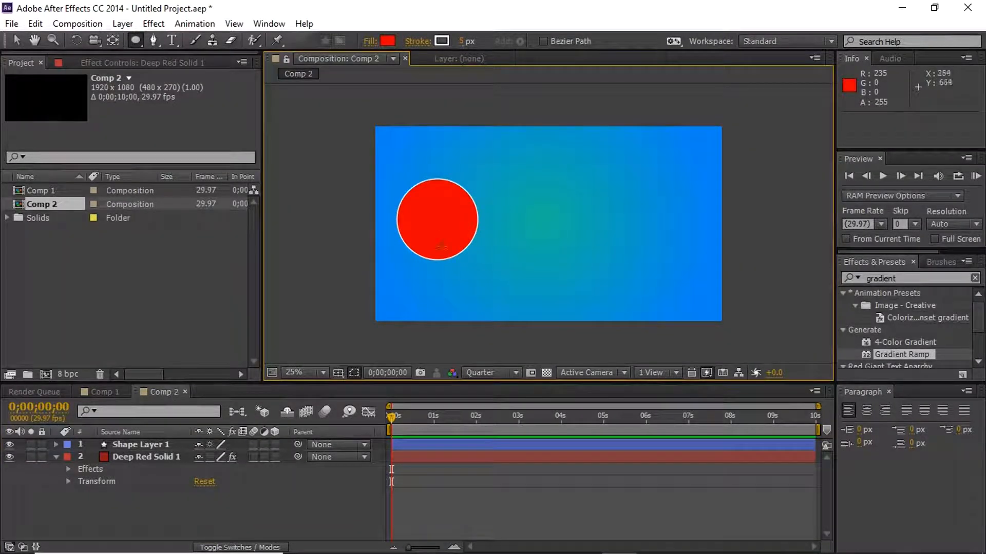
pyautogui.click(153, 450)
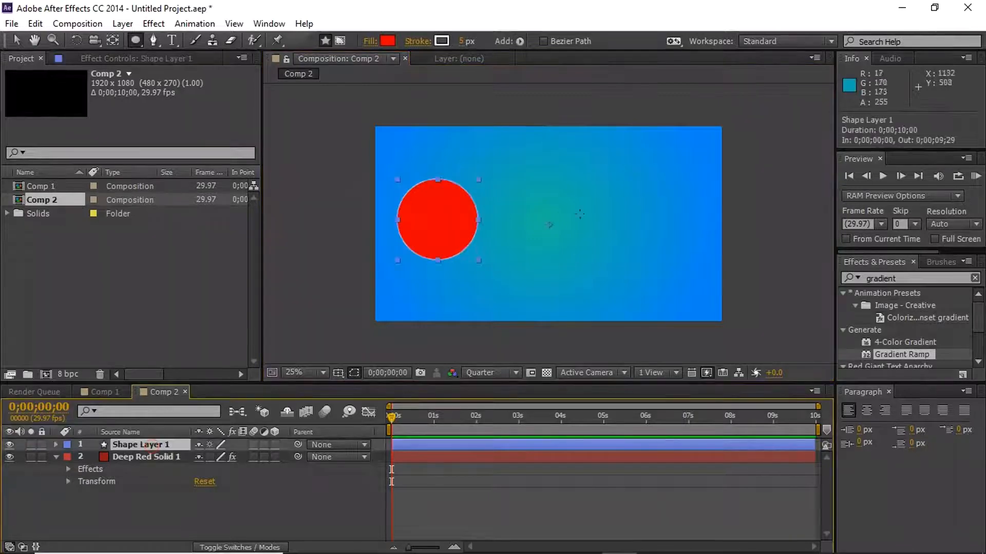
pyautogui.moveTo(590, 190); pyautogui.dragTo(679, 272)
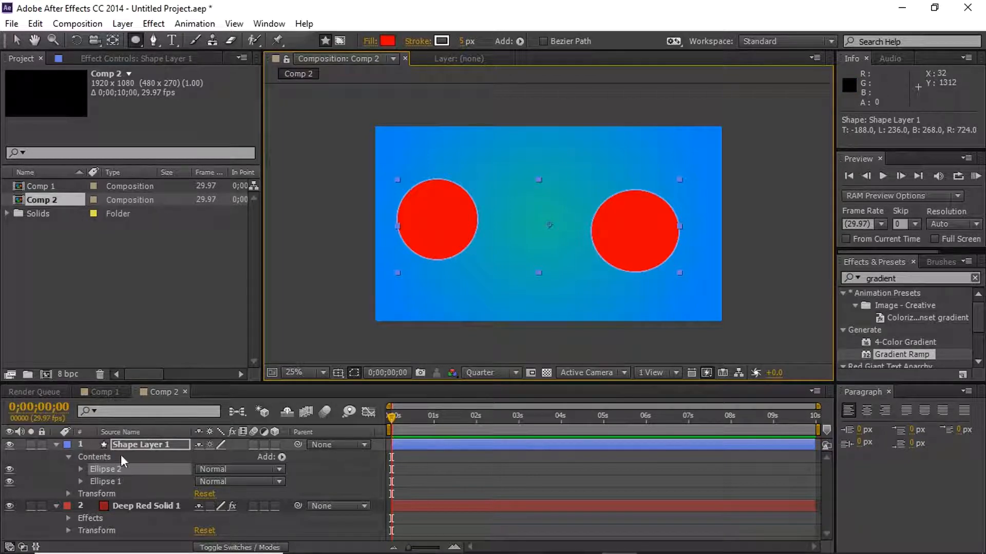
pyautogui.hotkey('ctrl', 'z')
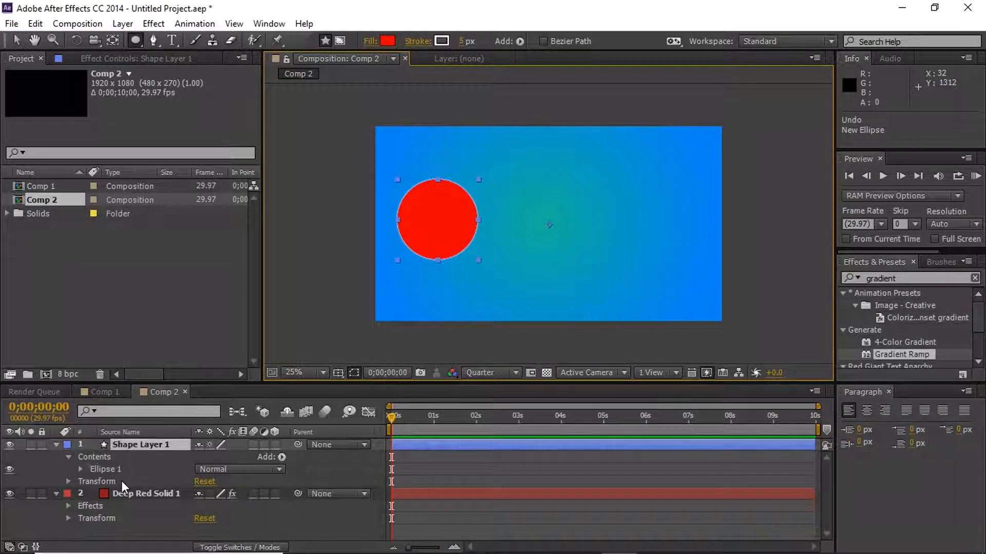
# - Move Shape Layer 1's anchor point from the frame's center to about the red circle's center with the Pan Behind tool
pyautogui.click(14, 39)
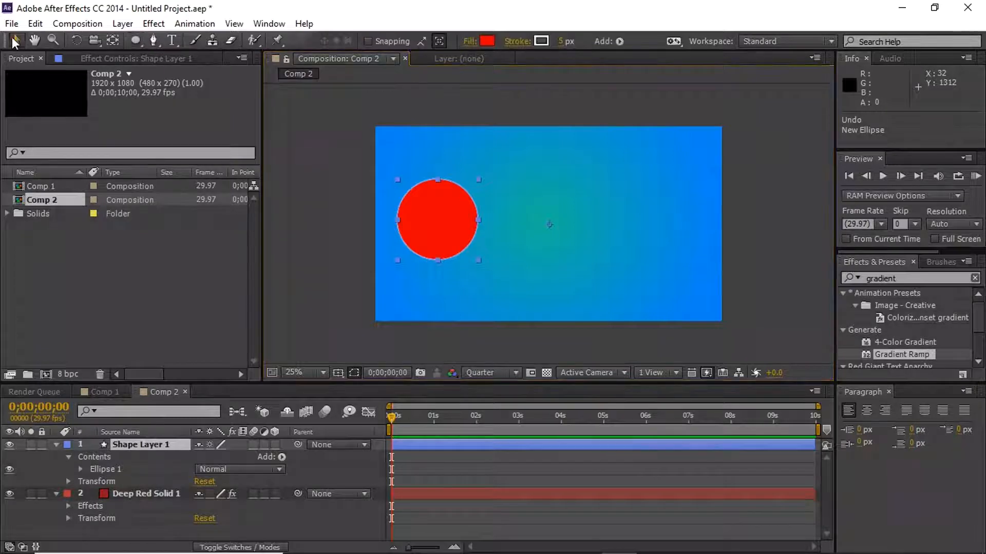
pyautogui.click(439, 209)
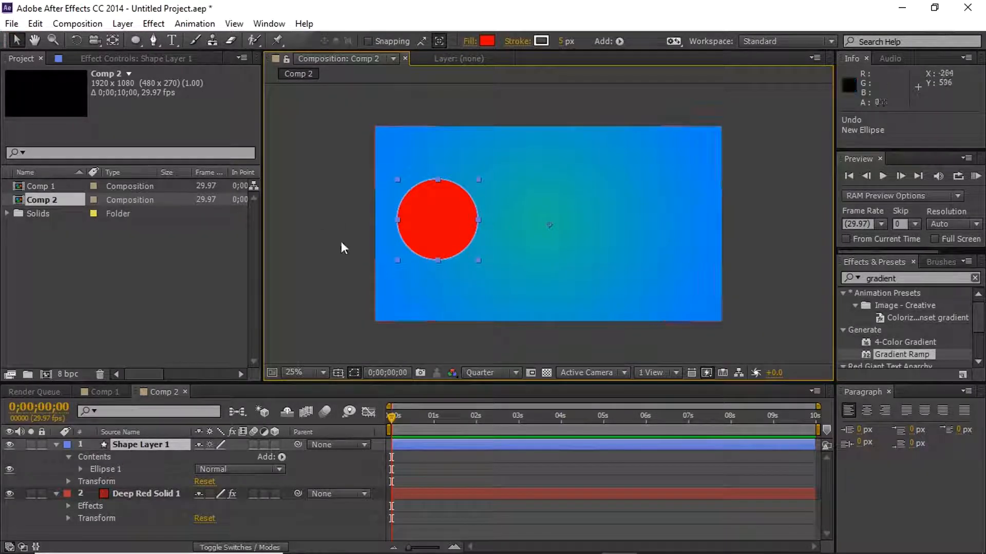
pyautogui.click(118, 40)
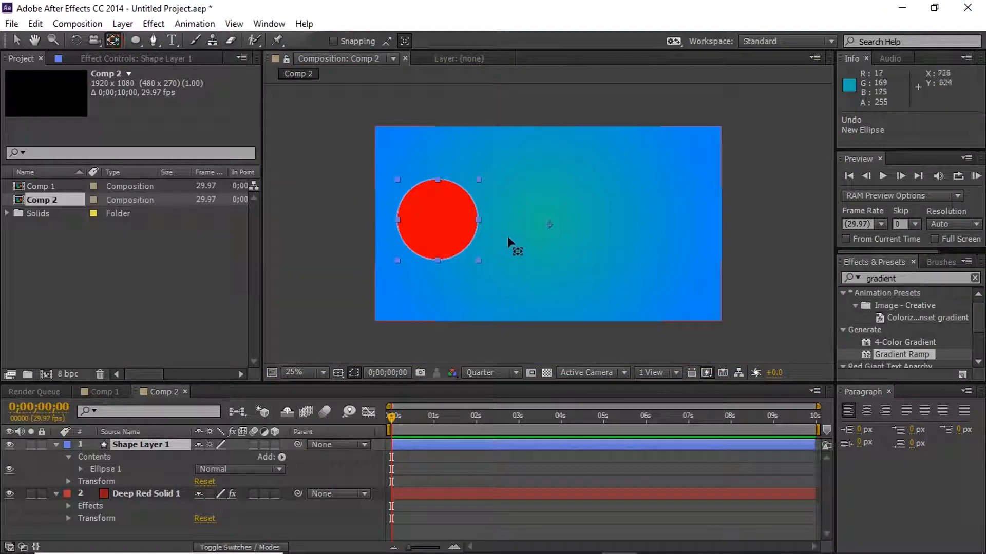
pyautogui.moveTo(550, 224); pyautogui.dragTo(441, 224)
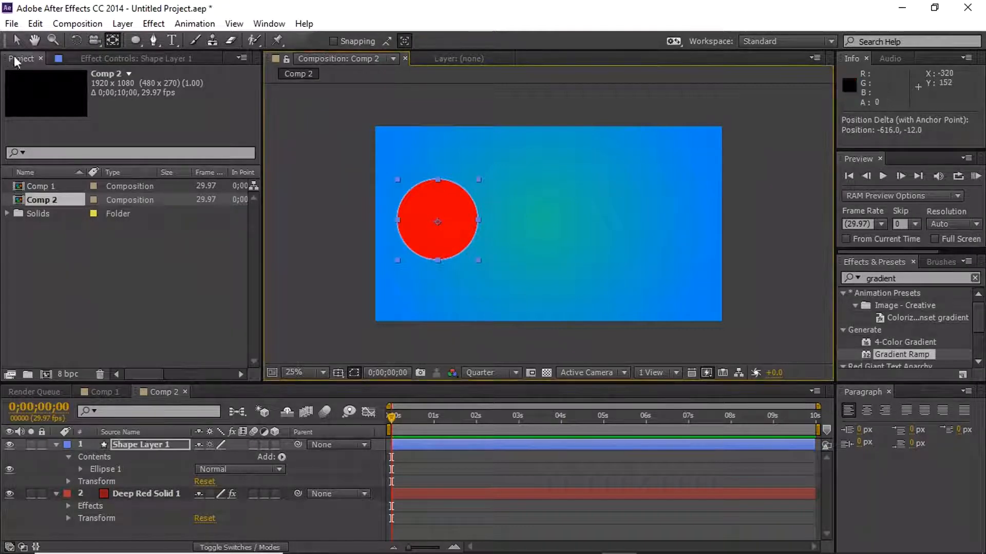
pyautogui.click(15, 40)
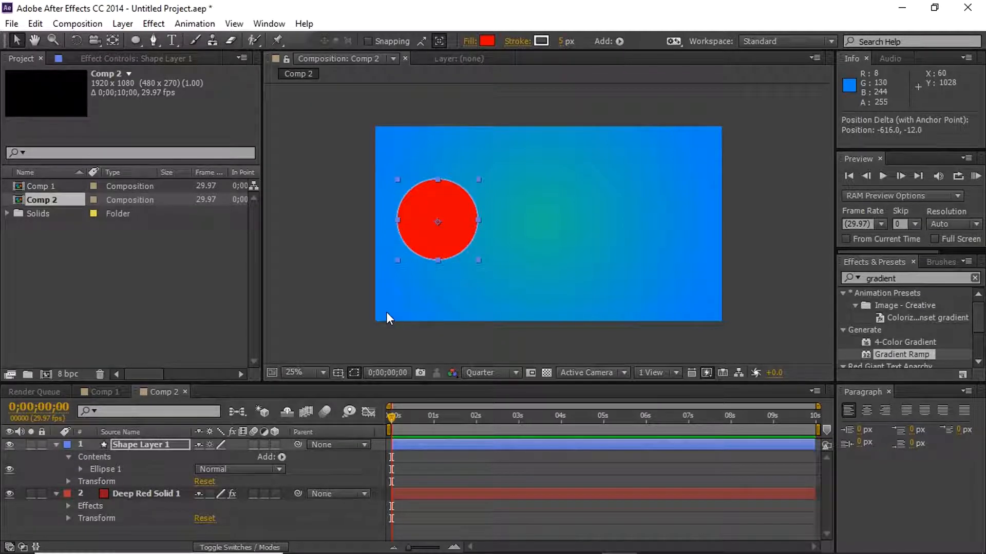
# - Show only the Position property of Shape Layer 1 and move the current time to 0;00;01;00
pyautogui.click(150, 442)
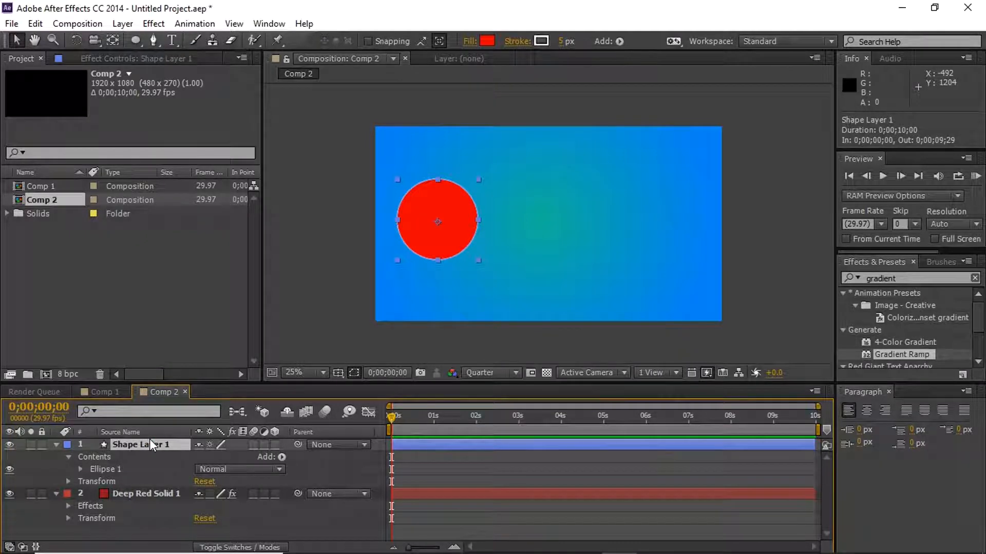
pyautogui.press('p')
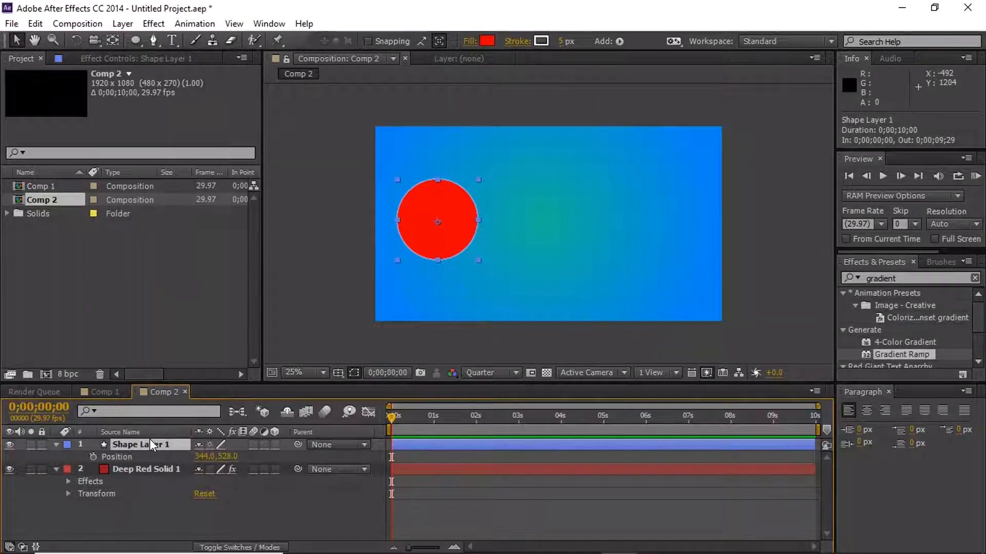
pyautogui.click(274, 445)
pyautogui.click(274, 444)
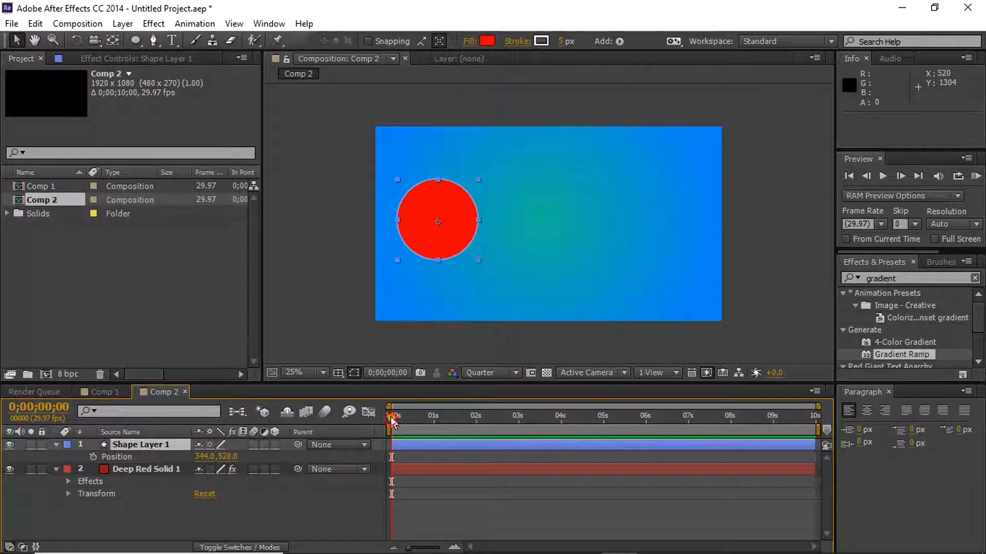
pyautogui.moveTo(393, 416); pyautogui.dragTo(433, 411)
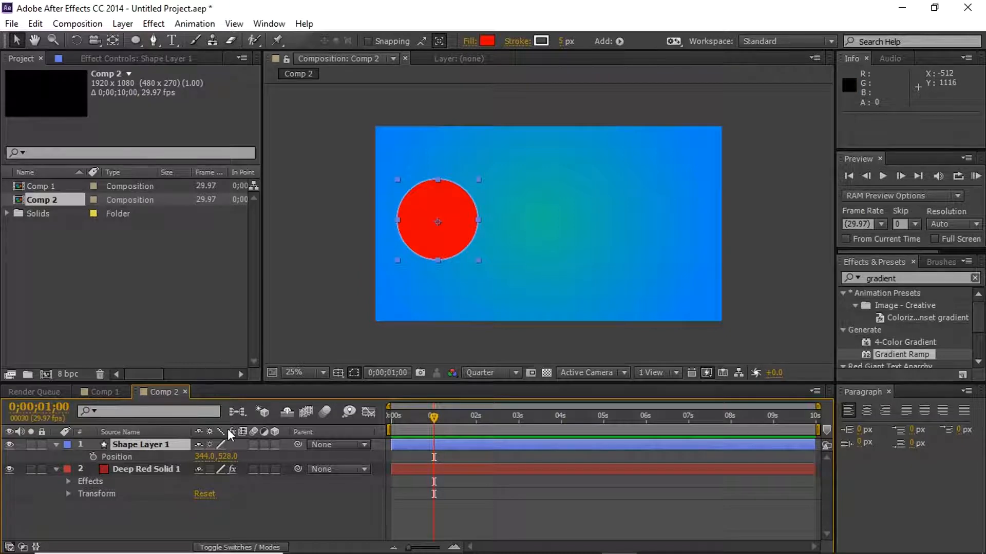
# - Try moving the circle horizontally to X 764 and vertically to Y 614, undoing each position change
pyautogui.moveTo(201, 462)
pyautogui.mouseDown()
pyautogui.moveTo(880, 385)
pyautogui.moveTo(513, 385)
pyautogui.moveTo(652, 390)
pyautogui.moveTo(457, 409)
pyautogui.mouseUp()
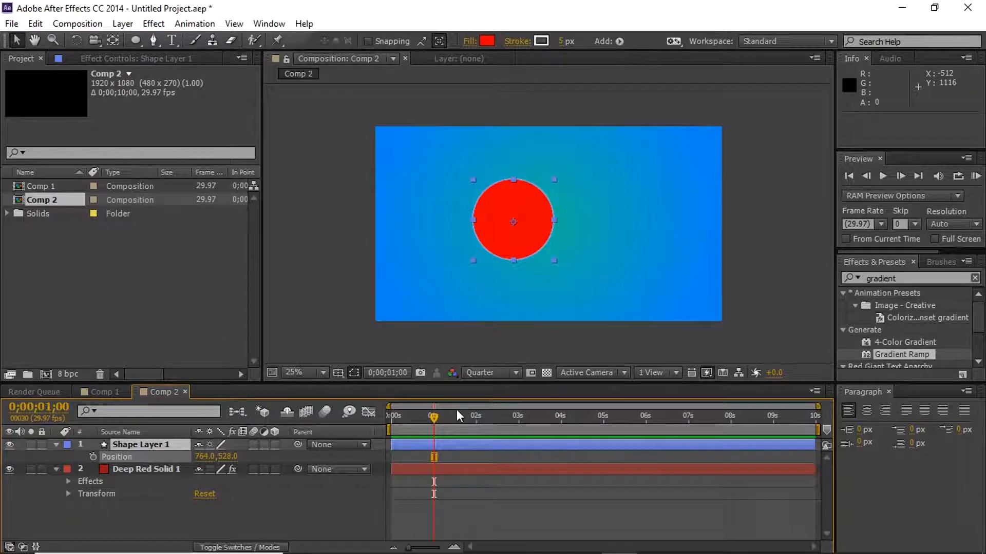
pyautogui.hotkey('ctrl', 'z')
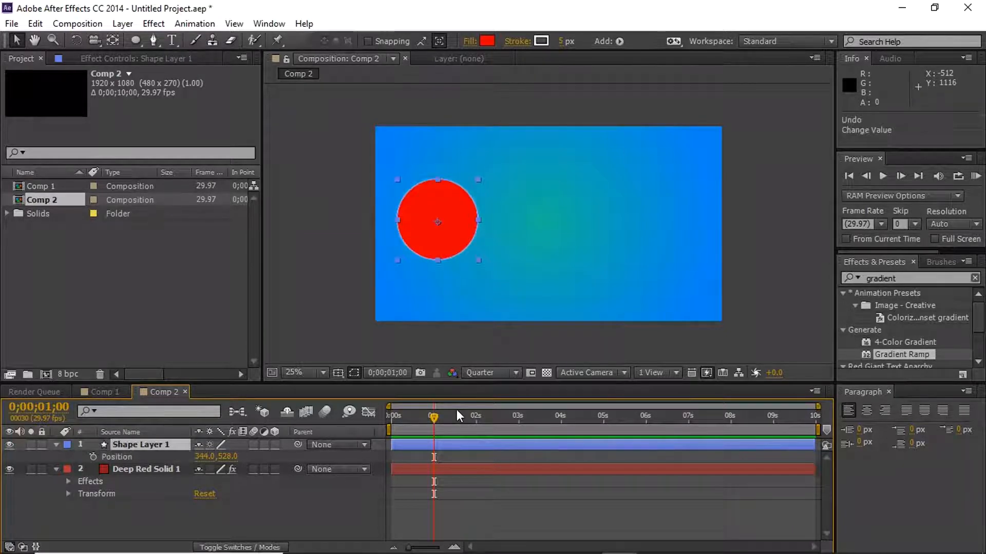
pyautogui.moveTo(228, 456); pyautogui.dragTo(264, 456)
pyautogui.moveTo(520, 438); pyautogui.dragTo(304, 433)
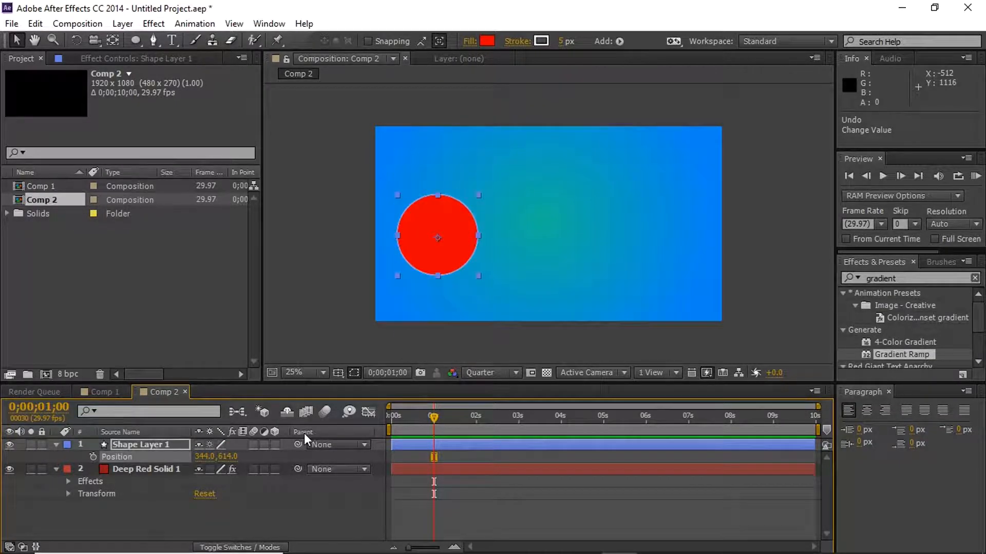
pyautogui.hotkey('ctrl', 'z')
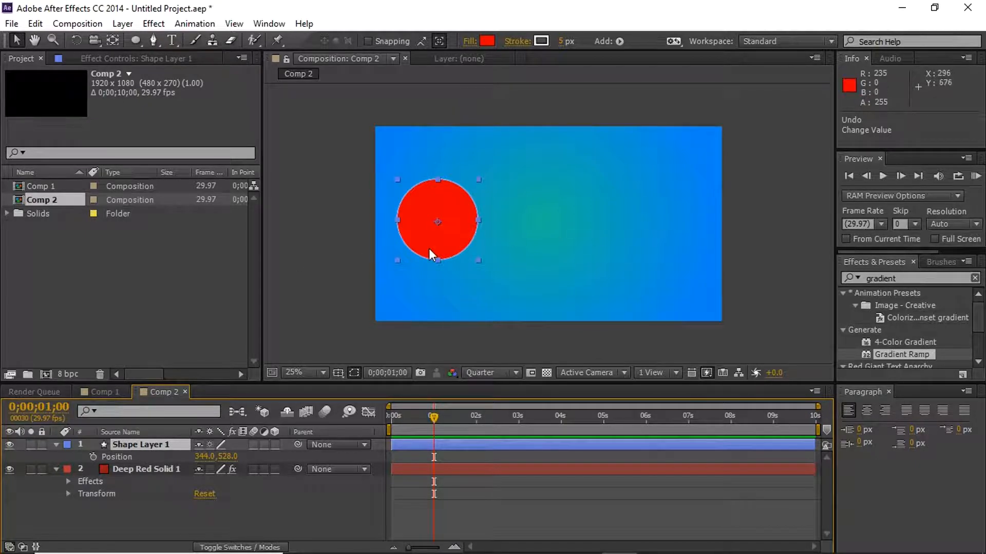
# - Keyframe Shape Layer 1's Position at 0;00;01;00 and move the circle horizontally to X 1509 at 0;00;02;00
pyautogui.click(94, 457)
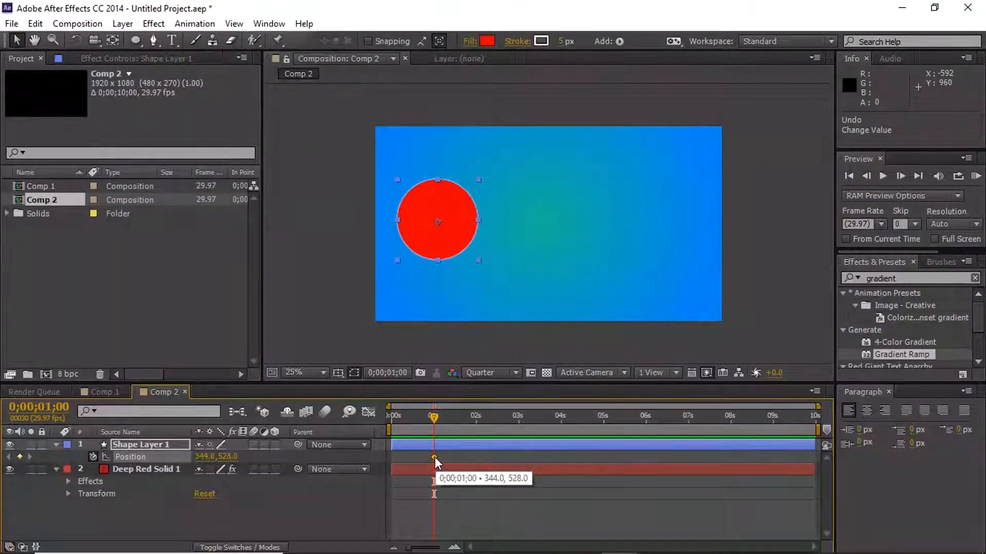
pyautogui.moveTo(433, 419); pyautogui.dragTo(475, 409)
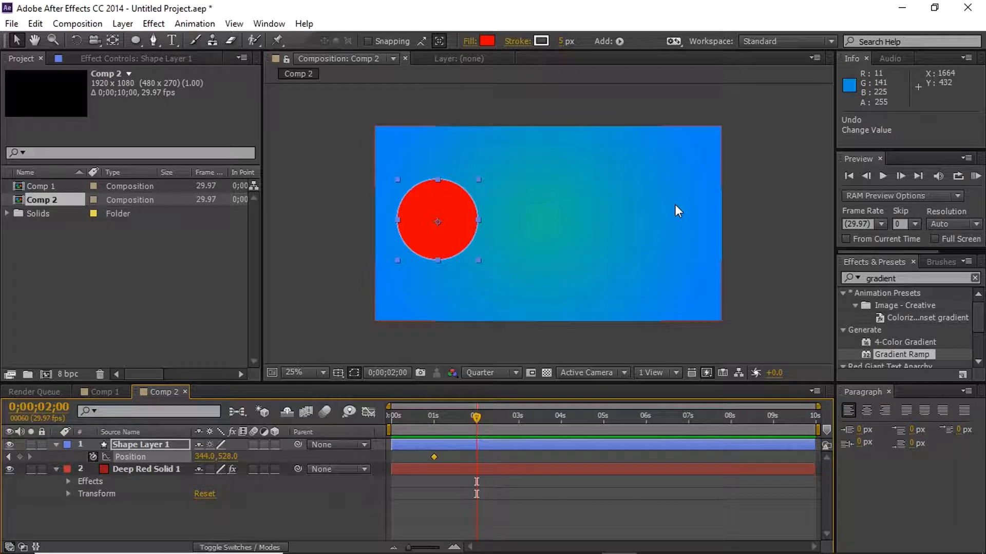
pyautogui.moveTo(201, 462); pyautogui.dragTo(981, 397)
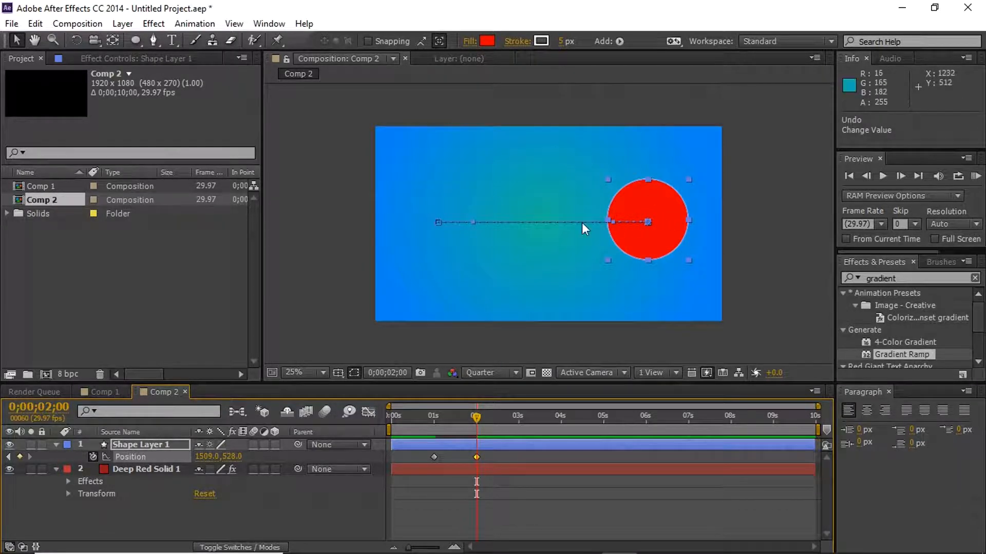
# - Play back the circle's horizontal motion from 0;00;00;22
pyautogui.moveTo(476, 416); pyautogui.dragTo(423, 424)
pyautogui.press('space')
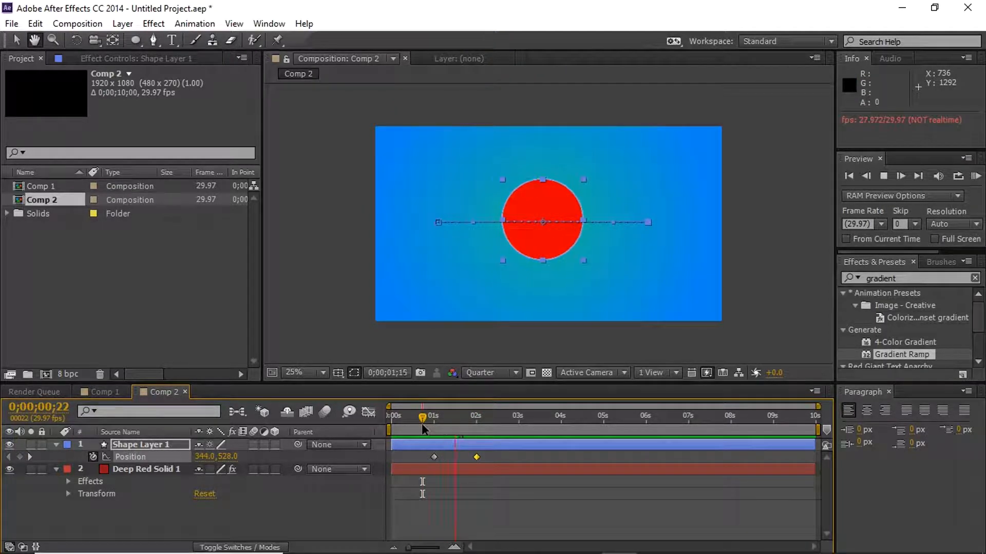
pyautogui.press('space')
# - Add a Position keyframe at 0;00;01;24 that moves the circle down to Y 894
pyautogui.moveTo(431, 421)
pyautogui.mouseDown()
pyautogui.moveTo(405, 415)
pyautogui.moveTo(503, 410)
pyautogui.moveTo(410, 411)
pyautogui.moveTo(454, 412)
pyautogui.moveTo(434, 416)
pyautogui.mouseUp()
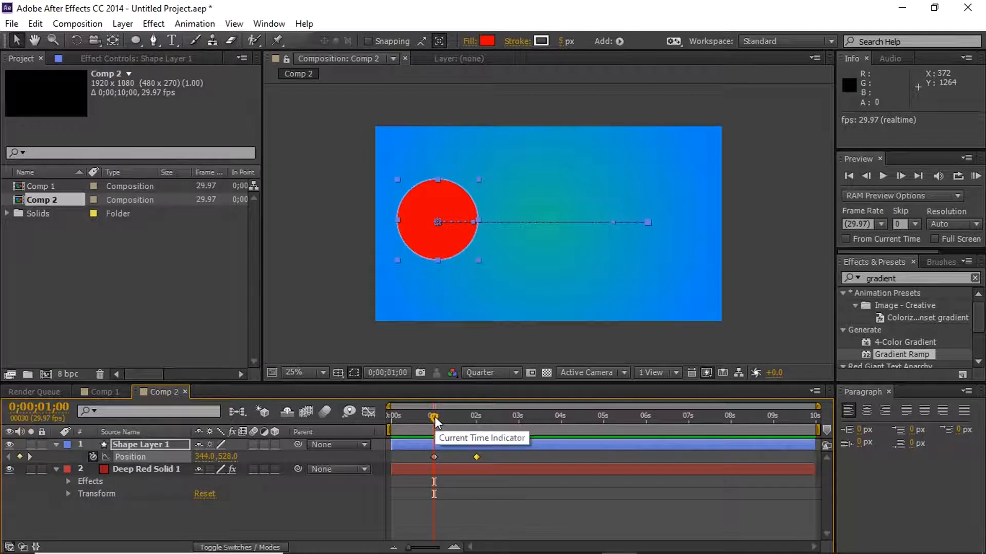
pyautogui.moveTo(434, 416); pyautogui.dragTo(468, 414)
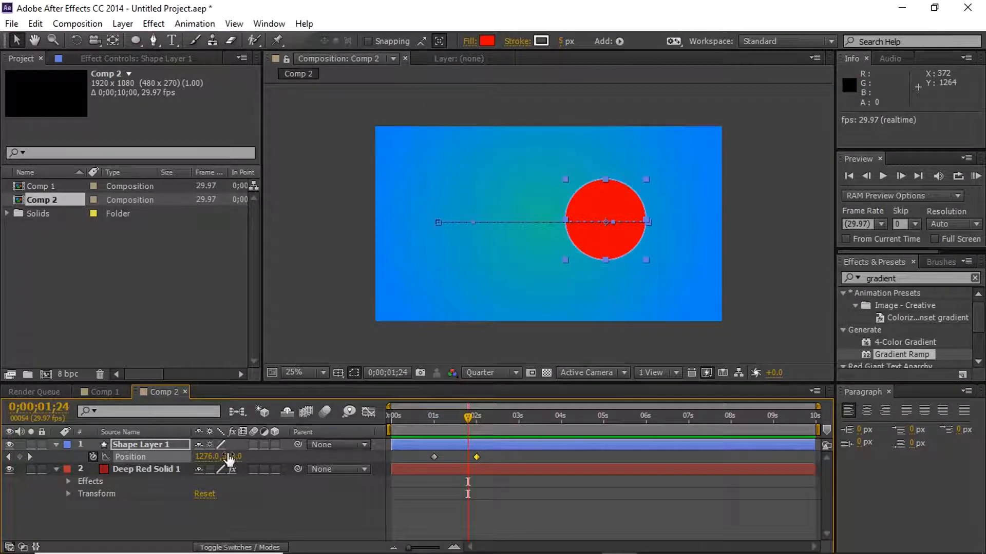
pyautogui.moveTo(229, 461); pyautogui.dragTo(556, 396)
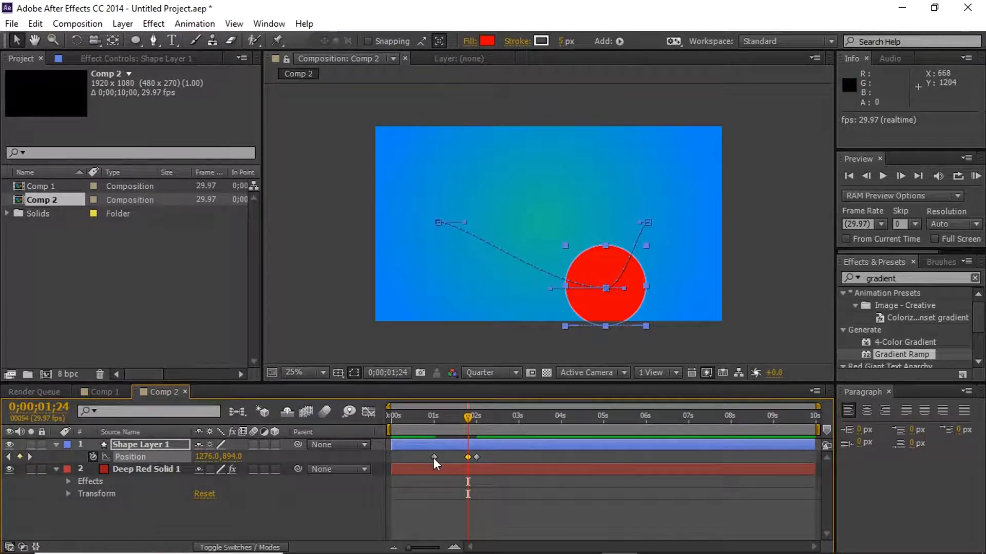
# - Scrub through the circle's curved motion between 0;00;00;10 and 0;00;01;22
pyautogui.moveTo(438, 417); pyautogui.dragTo(405, 403)
pyautogui.rightClick(143, 457)
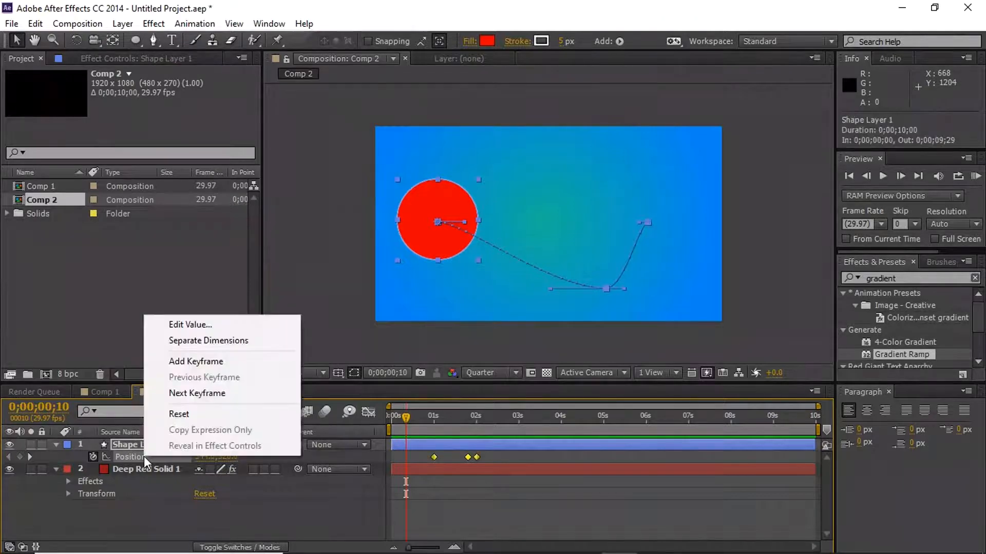
pyautogui.click(292, 488)
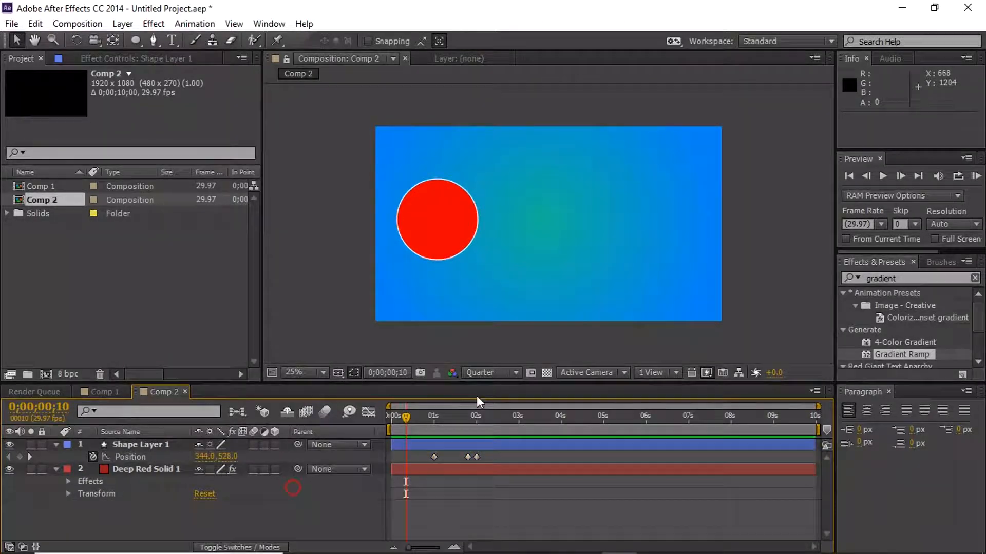
pyautogui.moveTo(405, 416); pyautogui.dragTo(464, 400)
# - Undo all Position keyframing on Shape Layer 1, including enabling its stopwatch
pyautogui.click(155, 446)
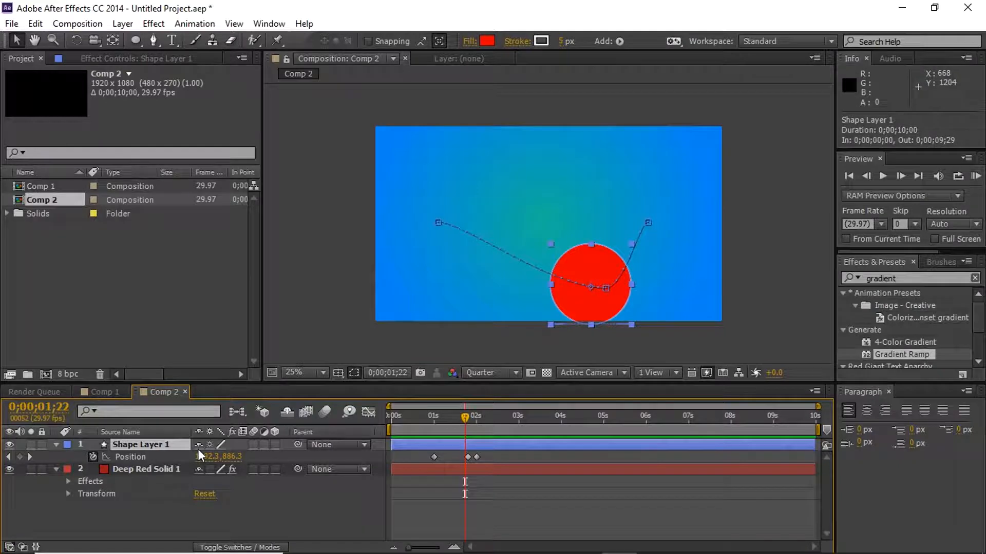
pyautogui.hotkey('ctrl', 'z')
pyautogui.hotkey('ctrl', 'z')
pyautogui.hotkey('ctrl', 'z')
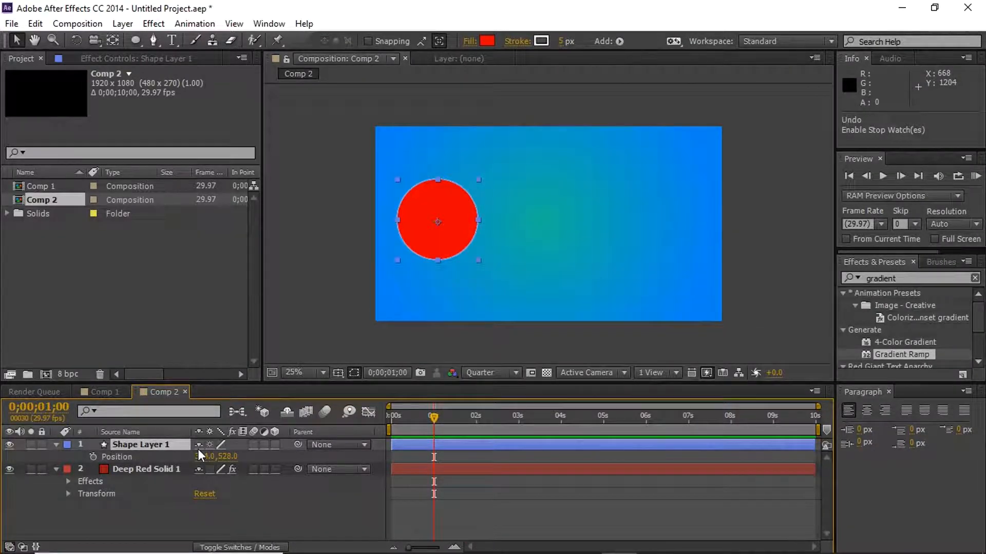
# - Move the circle near the frame's center, to Position 928, 592, and expand Shape Layer 1's full property list
pyautogui.moveTo(464, 214); pyautogui.dragTo(569, 227)
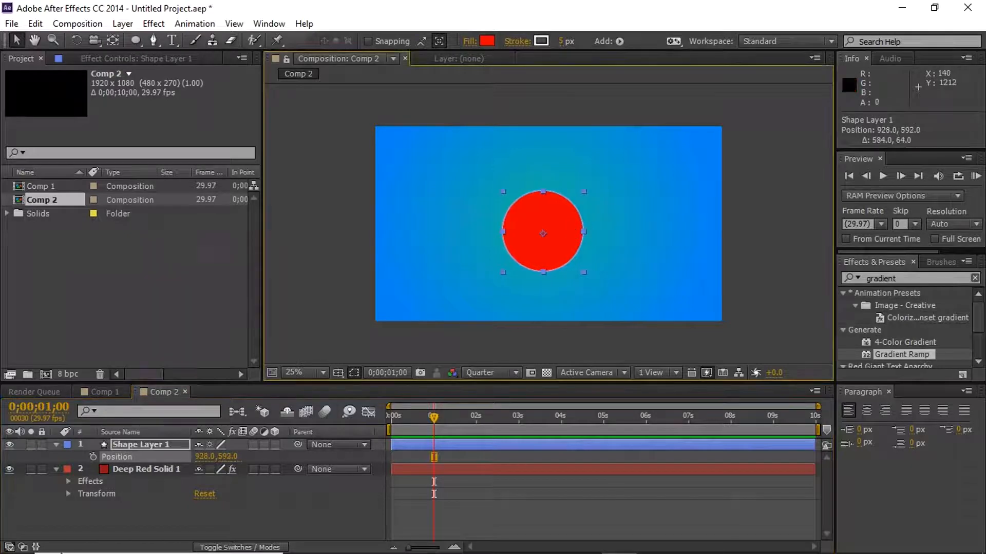
pyautogui.click(57, 445)
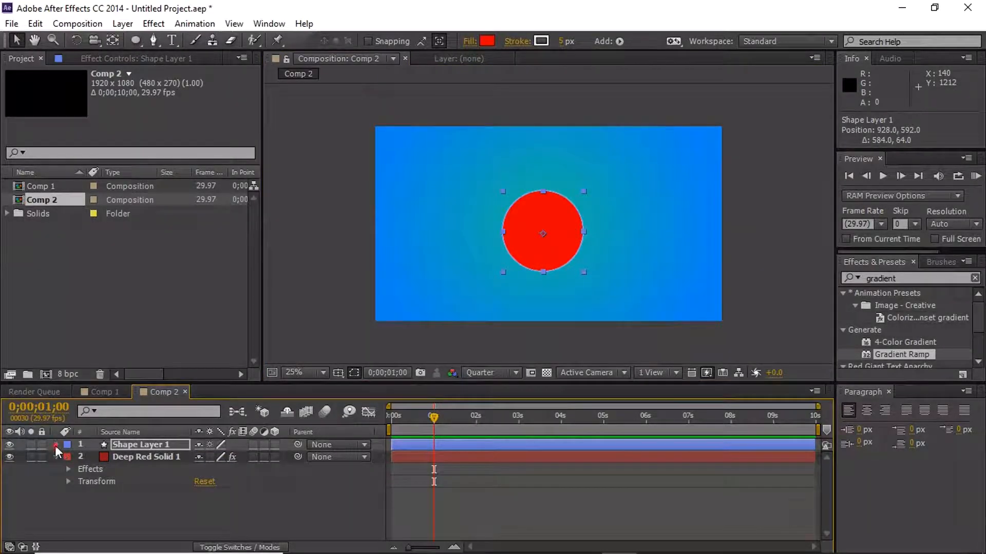
pyautogui.click(56, 445)
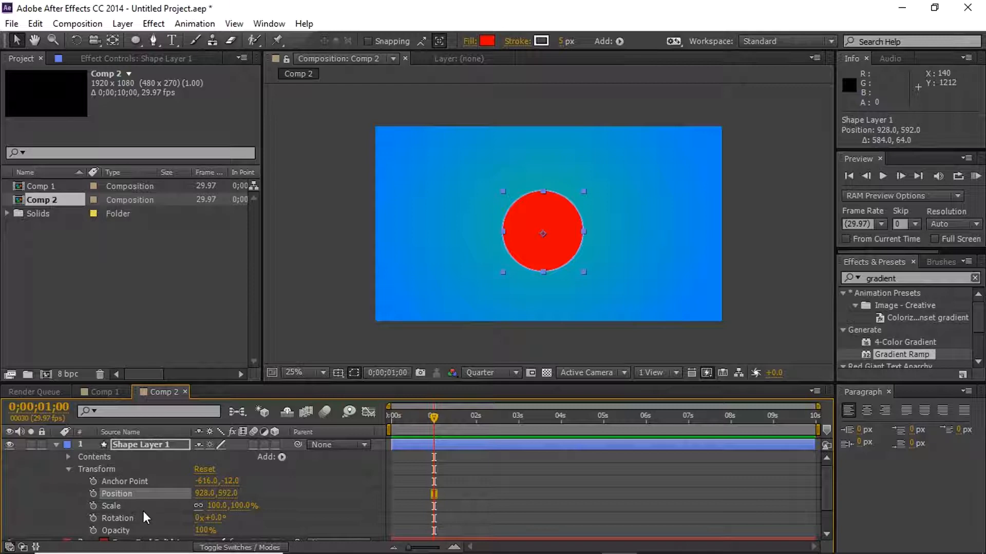
# - Show and hide Shape Layer 1's Rotation, Position and Opacity properties one at a time, ending with only Scale shown
pyautogui.click(146, 442)
pyautogui.press('r')
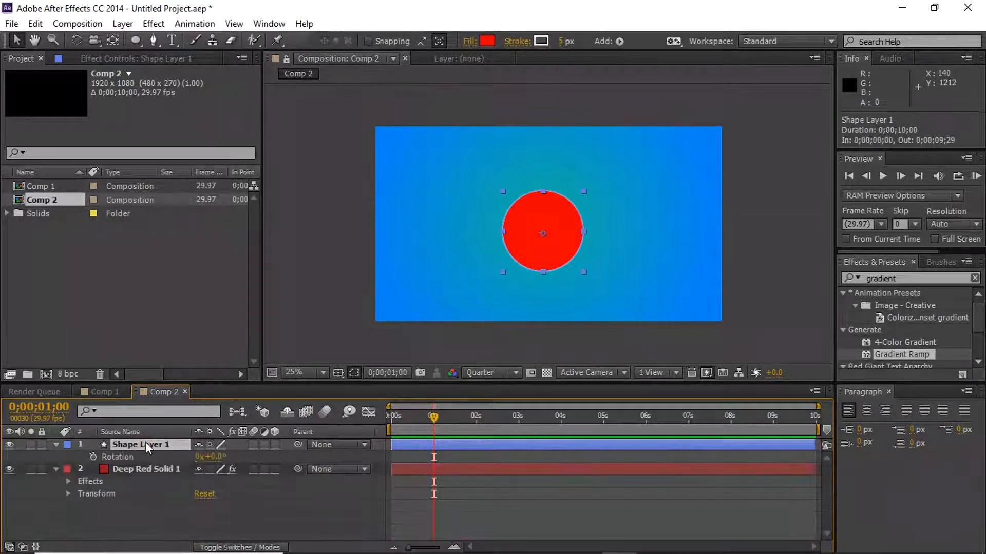
pyautogui.press('r')
pyautogui.press('p')
pyautogui.press('p')
pyautogui.press('p')
pyautogui.press('p')
pyautogui.press('t')
pyautogui.press('t')
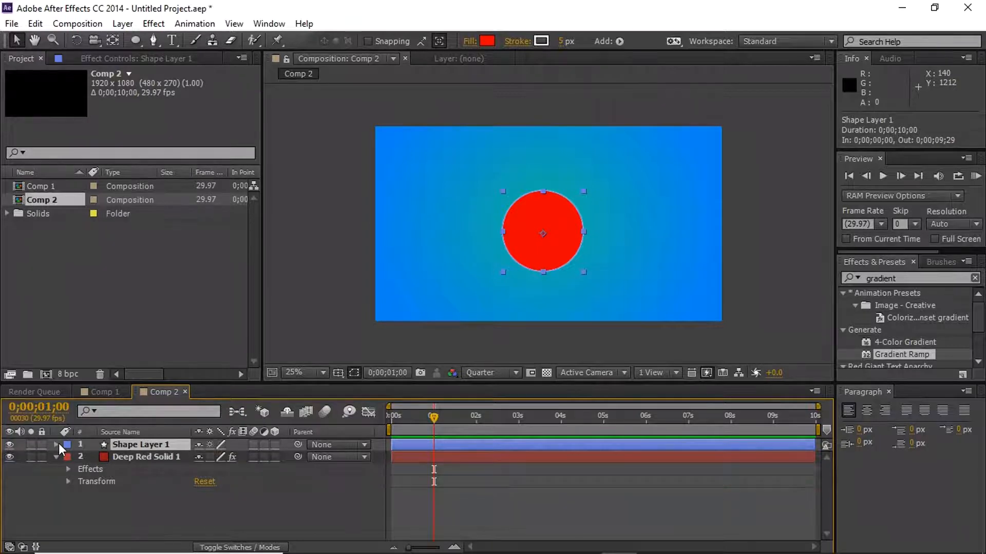
pyautogui.press('s')
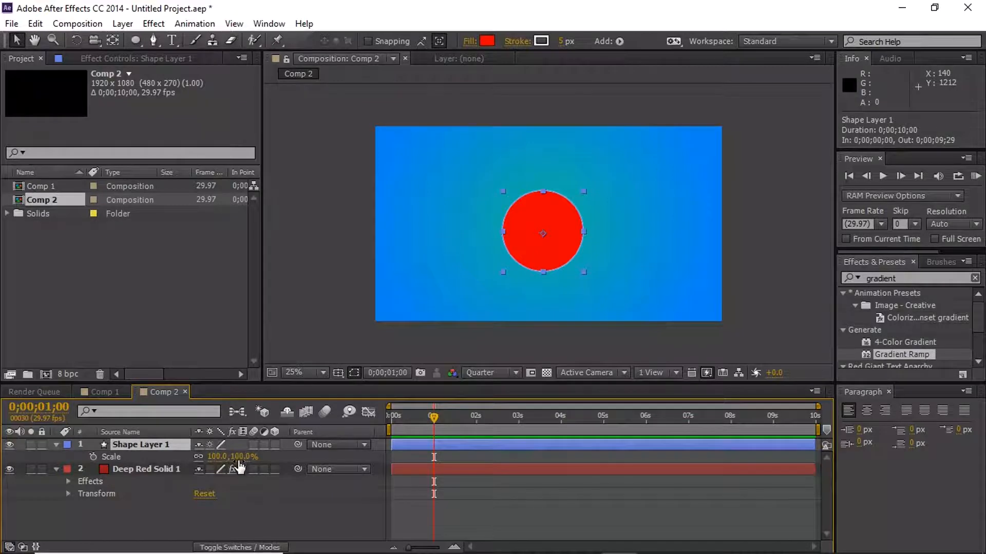
# - Try unlinking the Scale proportions with horizontal values of 14% and 100%, and undo these scale changes
pyautogui.click(197, 456)
pyautogui.click(216, 457)
pyautogui.write('14')
pyautogui.press('Return')
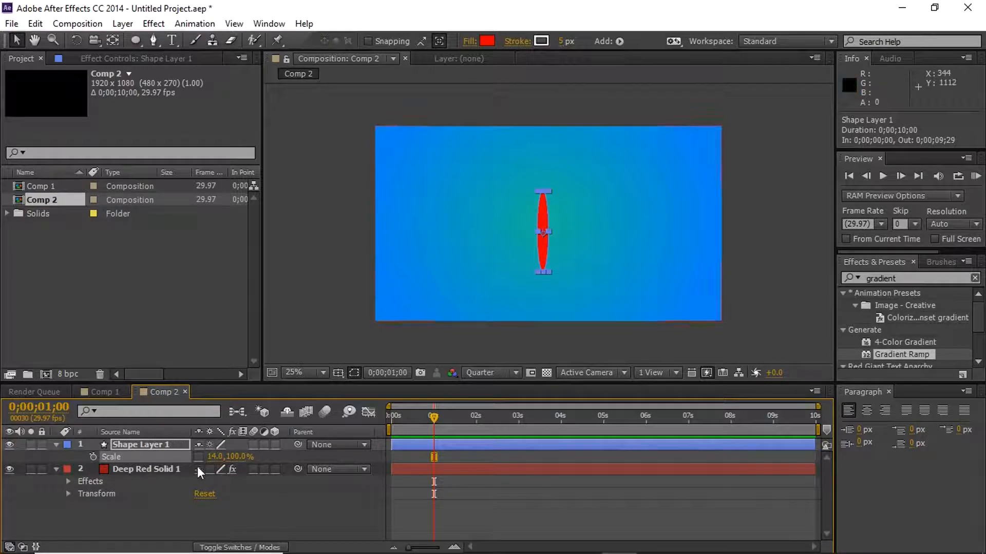
pyautogui.click(215, 457)
pyautogui.write('100')
pyautogui.click(402, 483)
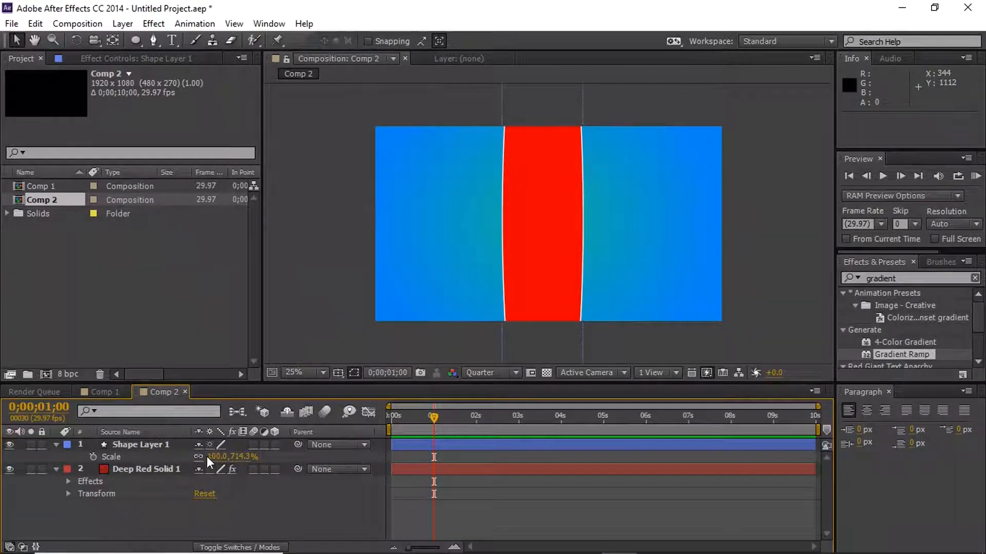
pyautogui.hotkey('ctrl', 'z')
pyautogui.hotkey('ctrl', 'z')
pyautogui.hotkey('ctrl', 'z')
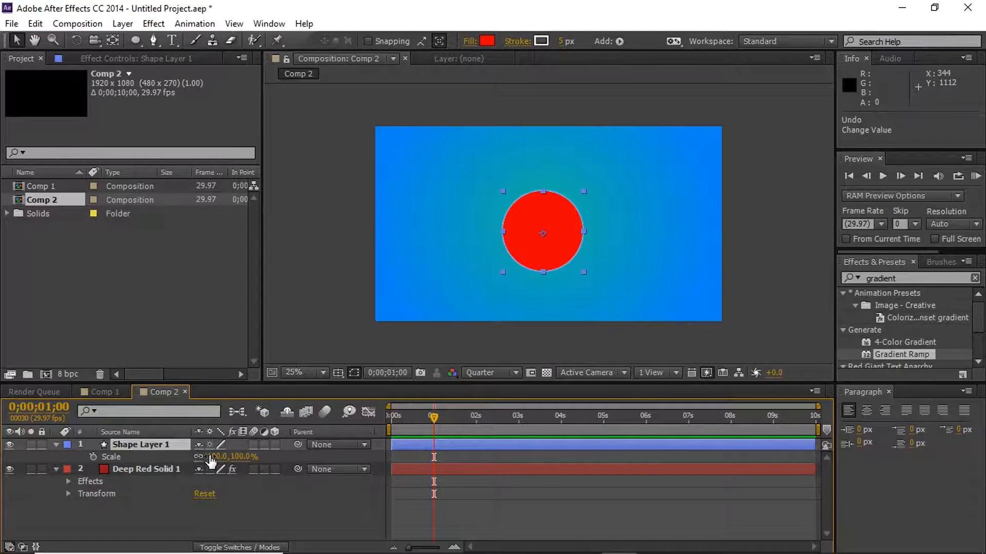
# - Keyframe Shape Layer 1's Scale from 0% at 0;00;01;00 to 100% at 0;00;02;00 and scrub through the growth
pyautogui.moveTo(211, 461); pyautogui.dragTo(165, 476)
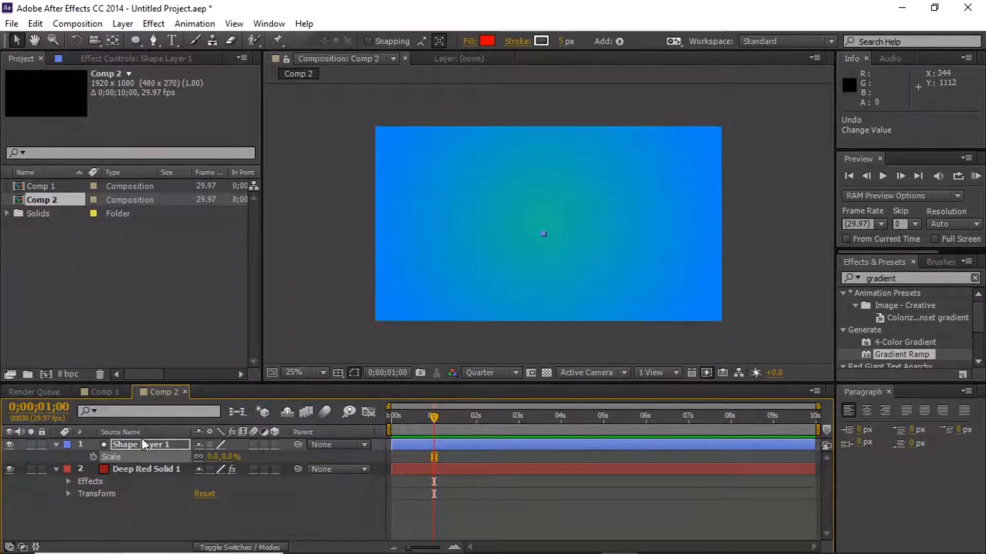
pyautogui.click(94, 458)
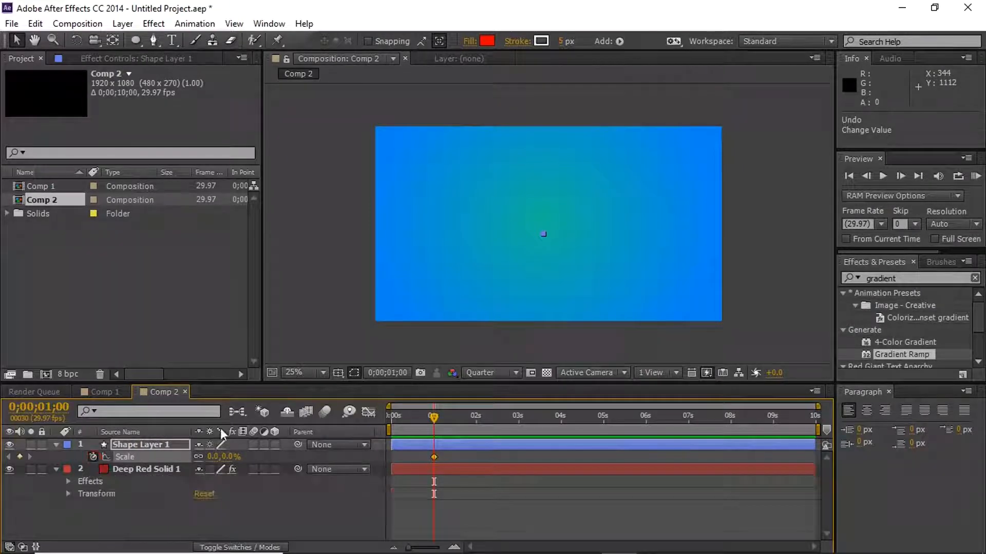
pyautogui.click(476, 421)
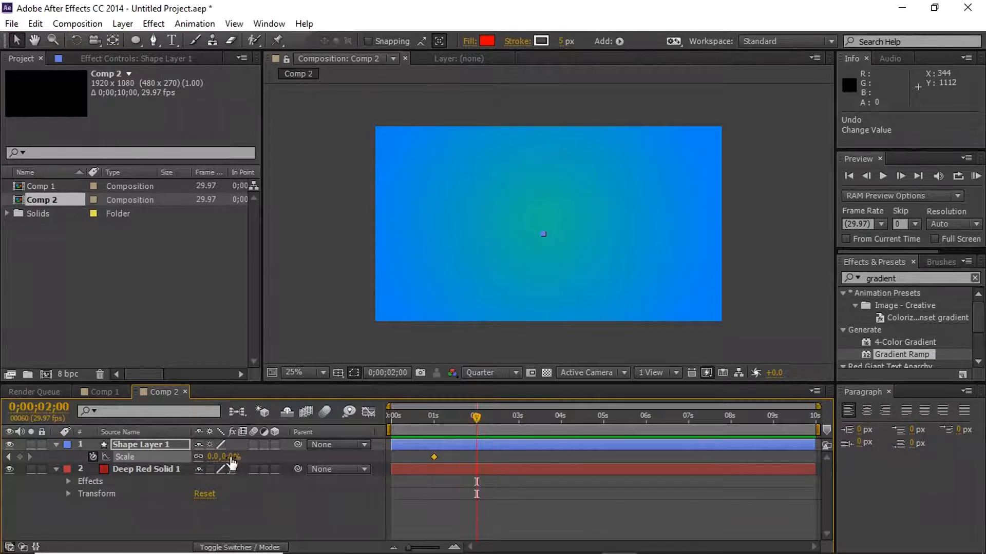
pyautogui.click(214, 457)
pyautogui.write('10')
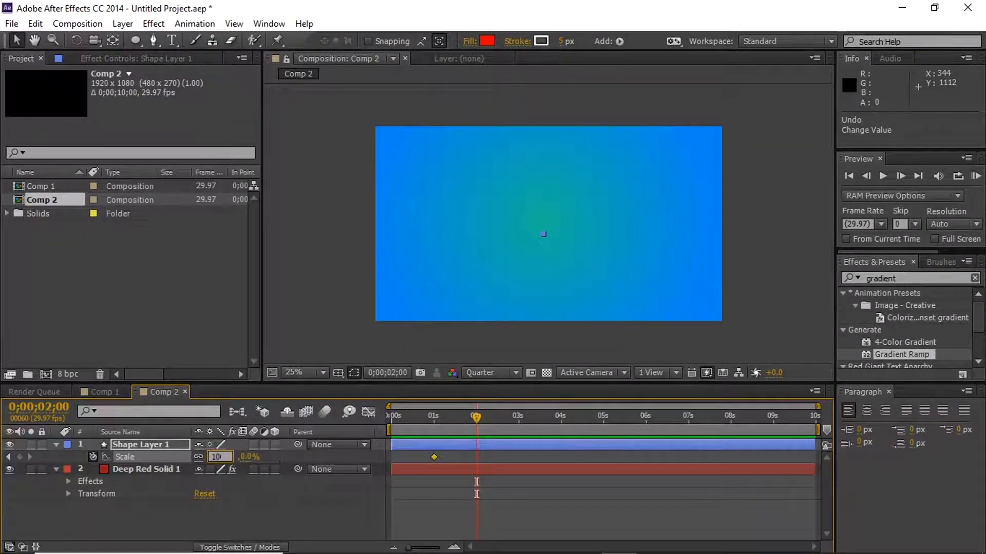
pyautogui.write('0')
pyautogui.click(273, 518)
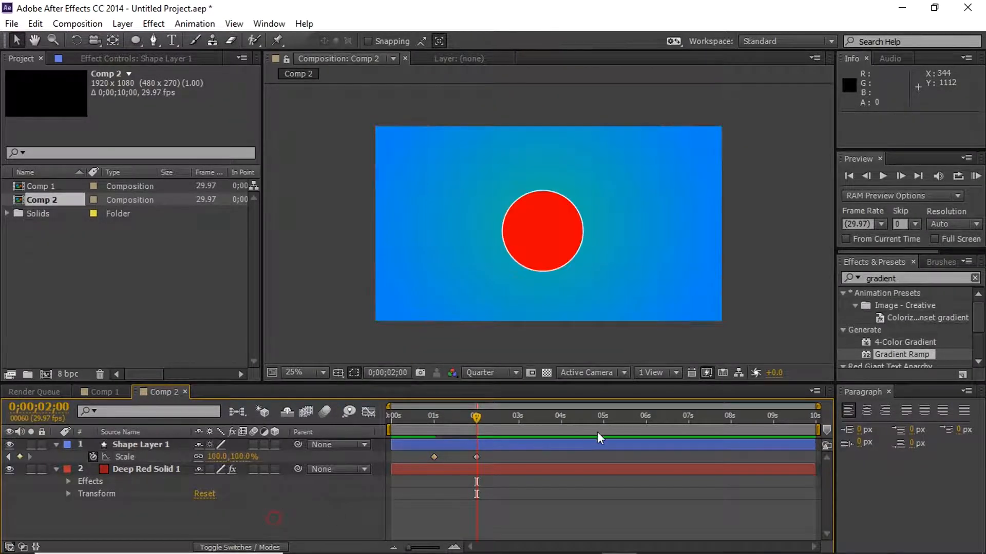
pyautogui.moveTo(478, 417); pyautogui.dragTo(550, 411)
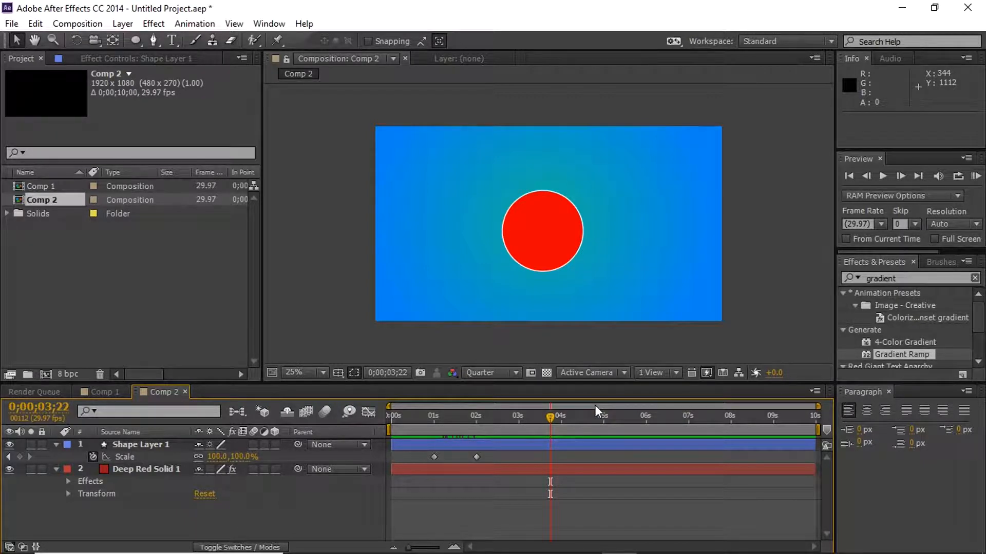
pyautogui.moveTo(467, 413)
pyautogui.mouseDown()
pyautogui.moveTo(429, 412)
pyautogui.moveTo(479, 406)
pyautogui.moveTo(466, 406)
pyautogui.mouseUp()
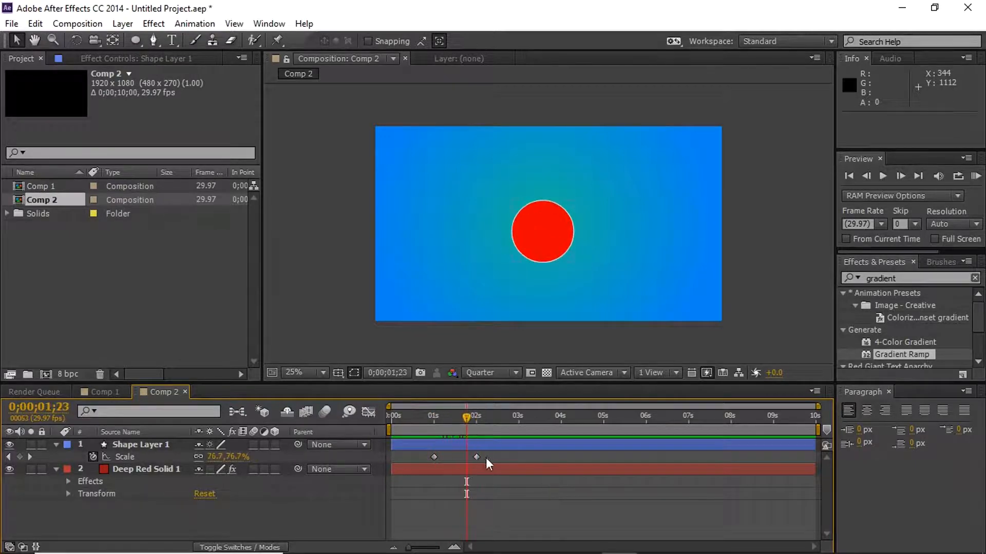
# - Apply Easy Ease to both Scale keyframes of Shape Layer 1
pyautogui.moveTo(499, 454); pyautogui.dragTo(411, 462)
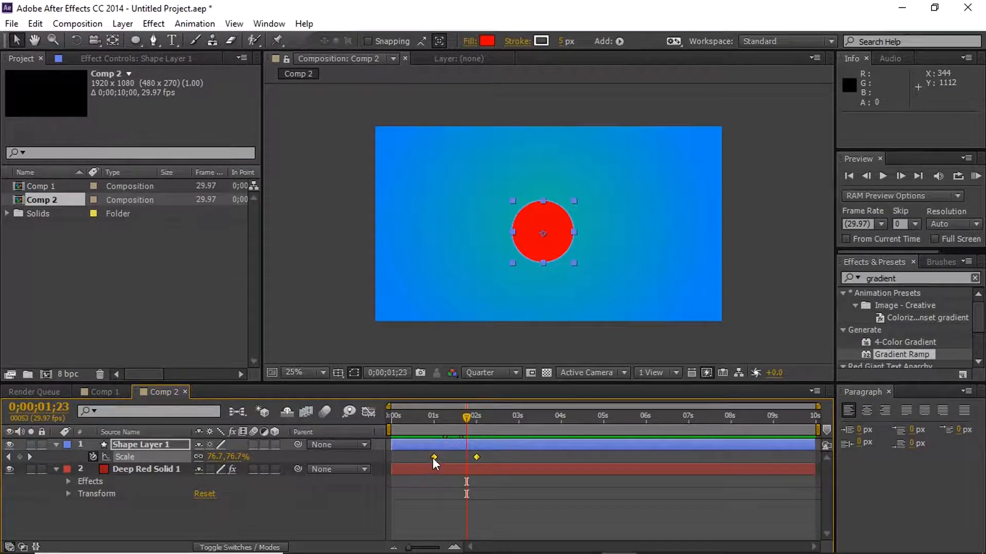
pyautogui.rightClick(433, 458)
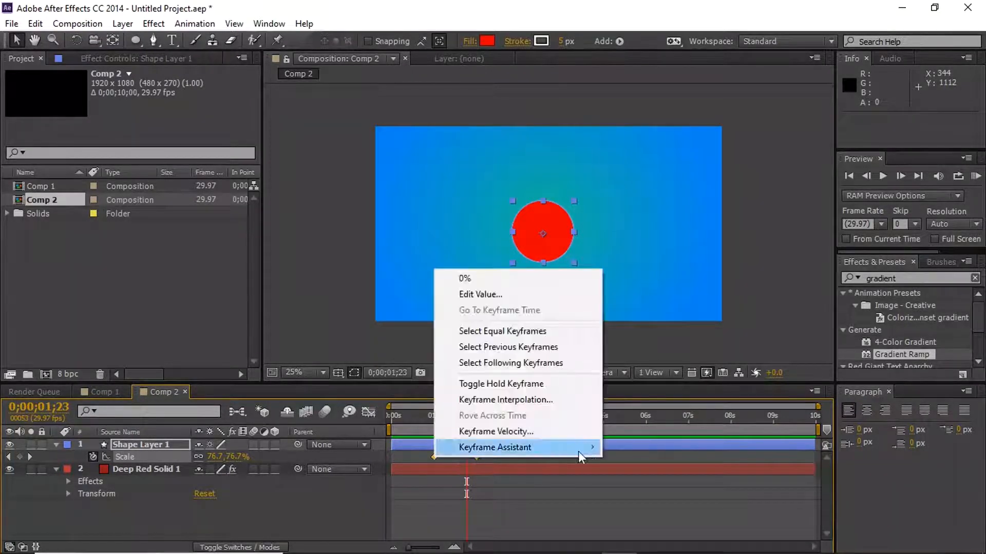
pyautogui.moveTo(587, 453)
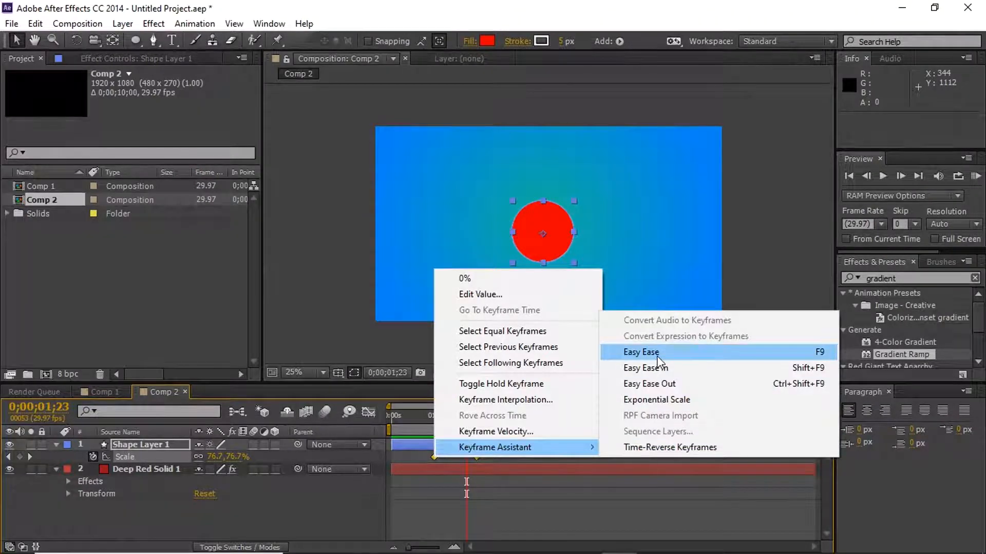
pyautogui.click(641, 352)
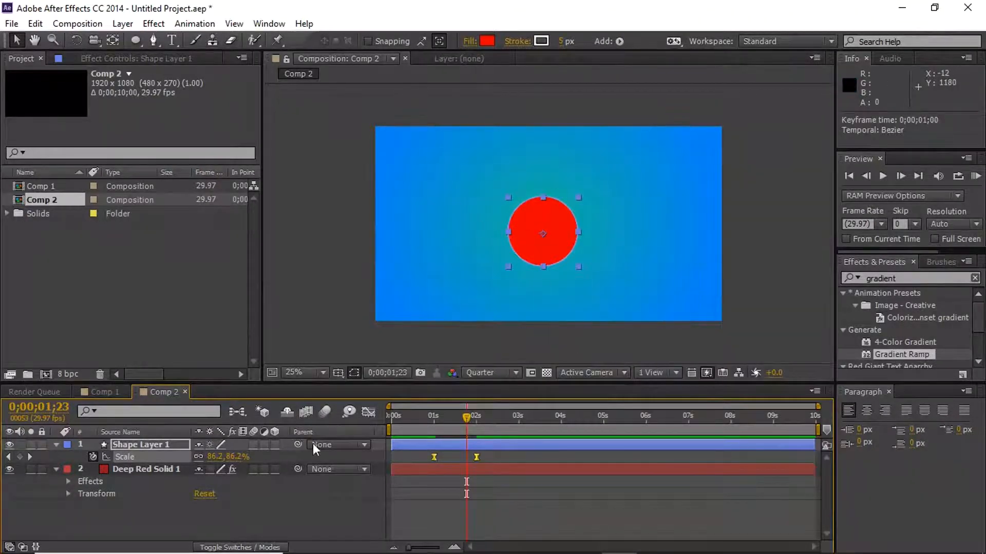
# - In the Graph Editor, lengthen the last Scale keyframe's incoming influence so the speed peaks early, and scrub back to 0;00;00;28
pyautogui.click(366, 414)
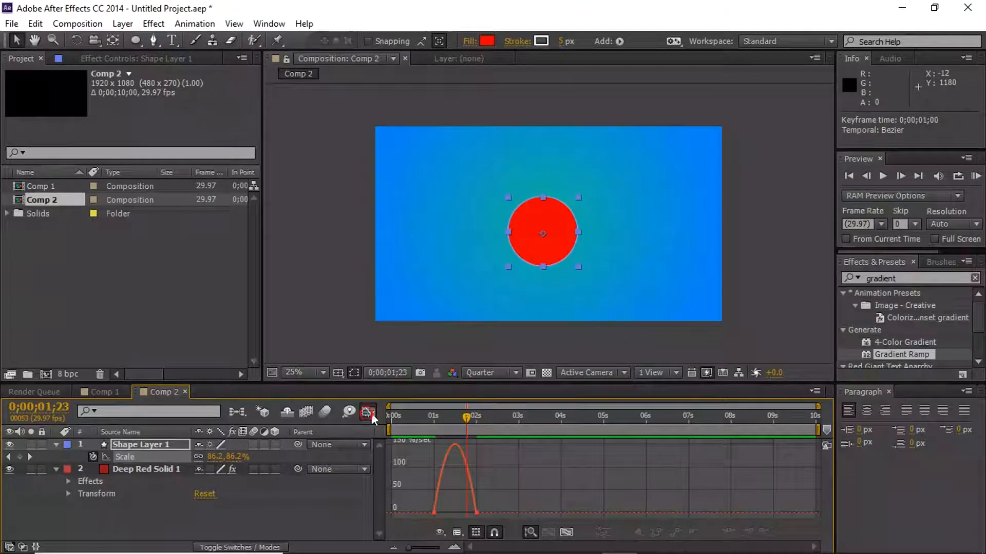
pyautogui.rightClick(494, 470)
pyautogui.moveTo(515, 493); pyautogui.dragTo(459, 520)
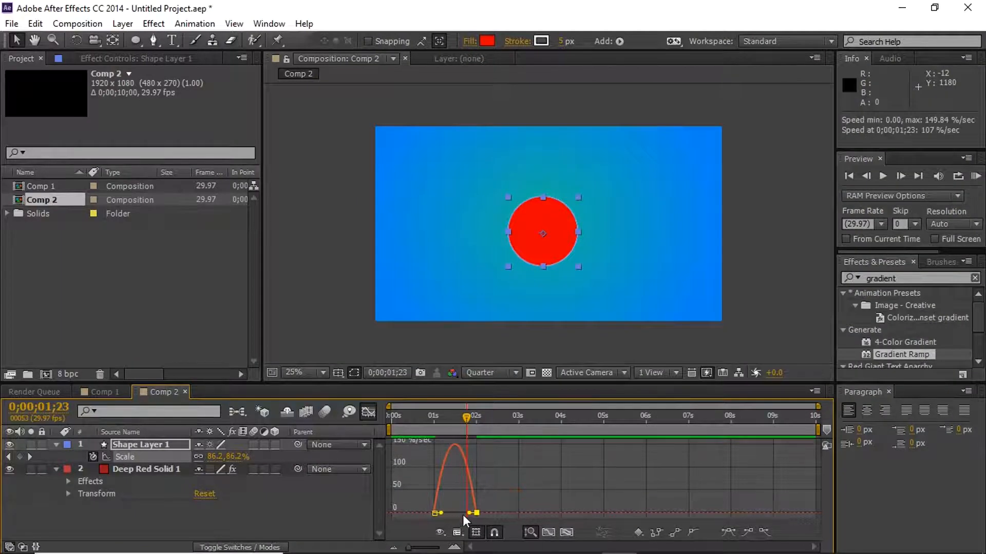
pyautogui.moveTo(467, 513); pyautogui.dragTo(445, 519)
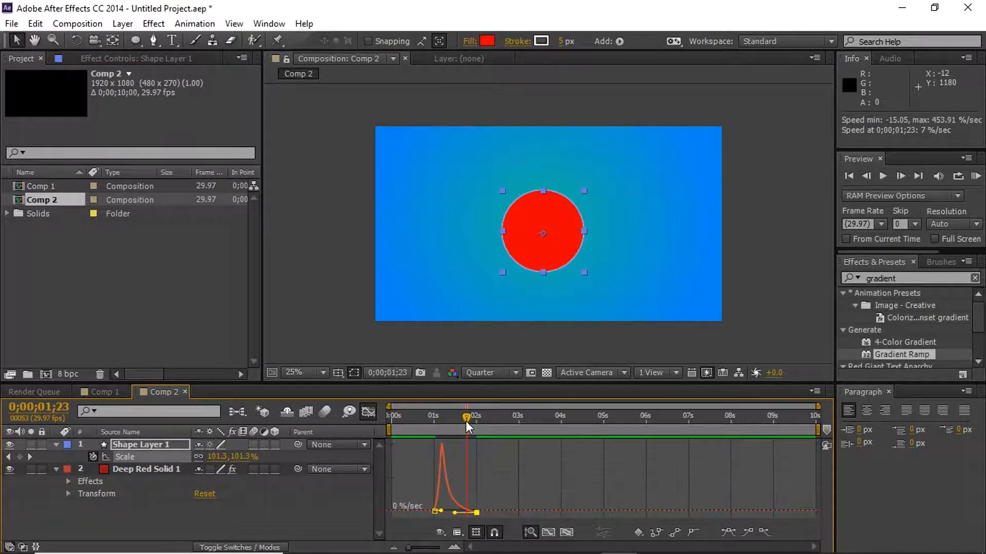
pyautogui.moveTo(463, 417); pyautogui.dragTo(427, 418)
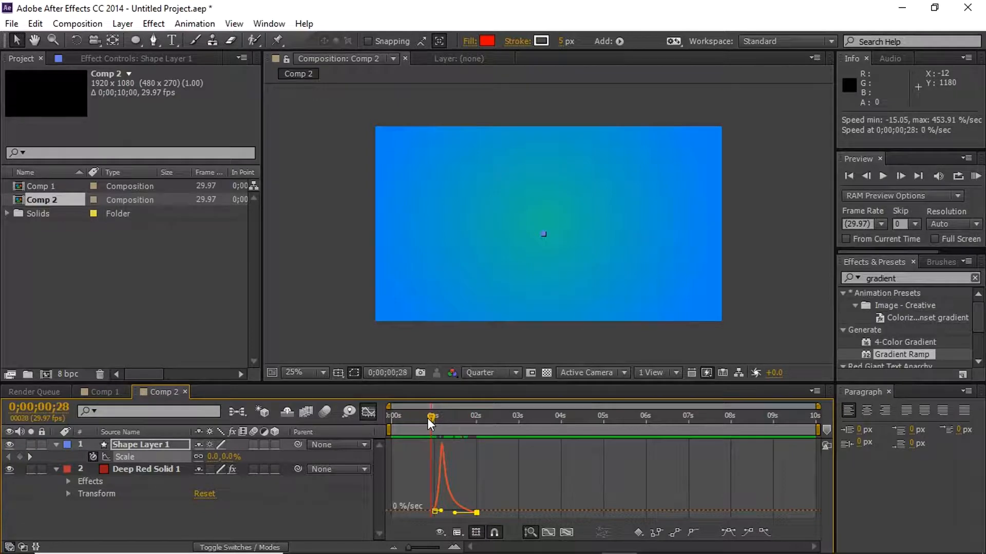
# - Play the circle's eased growth from just before one second, replay it, and scrub through it to 0;00;01;28
pyautogui.press('space')
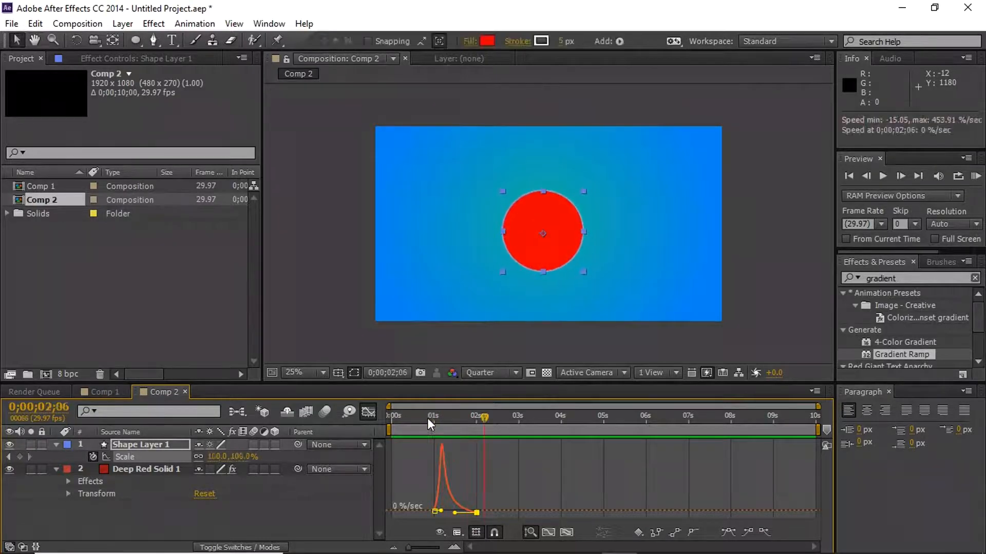
pyautogui.moveTo(433, 418); pyautogui.dragTo(425, 419)
pyautogui.press('space')
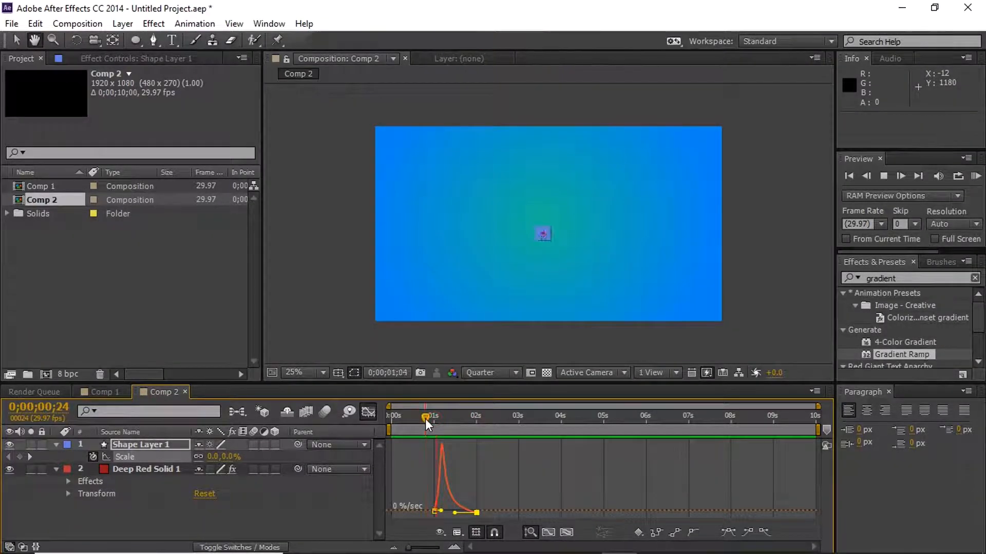
pyautogui.press('space')
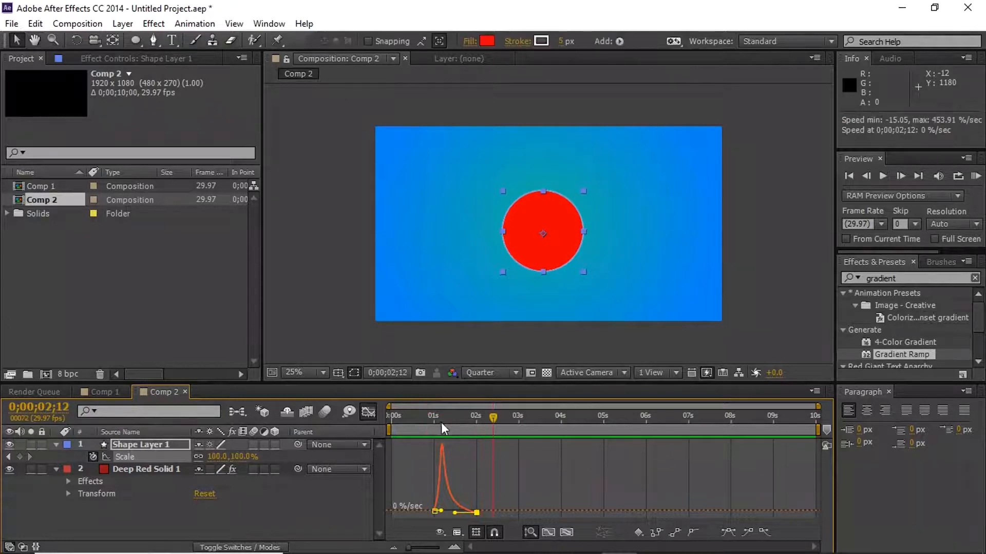
pyautogui.moveTo(440, 417); pyautogui.dragTo(464, 414)
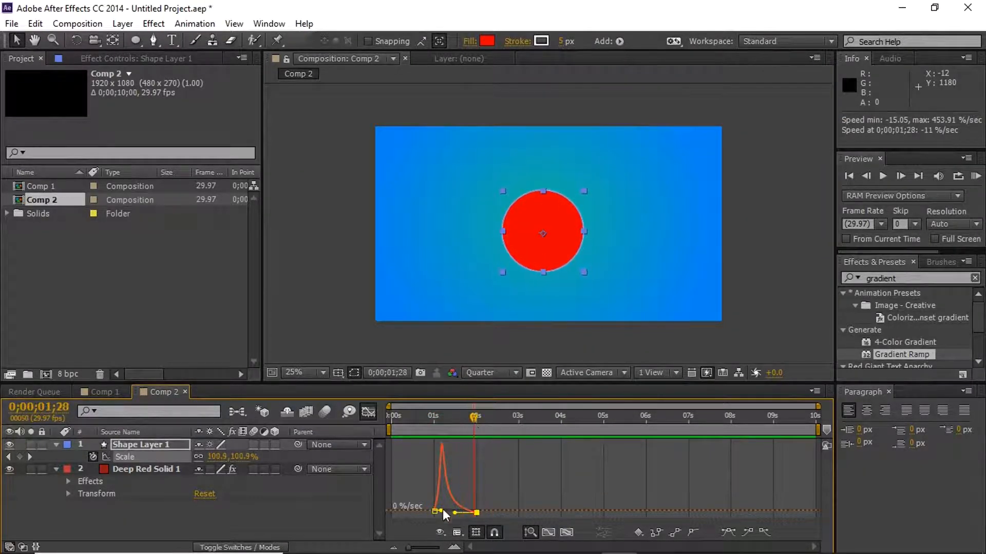
# - Lengthen the first Scale keyframe's outgoing influence to create a sharp mid-animation speed peak, and preview it from 0;00;01;00
pyautogui.moveTo(440, 511); pyautogui.dragTo(476, 508)
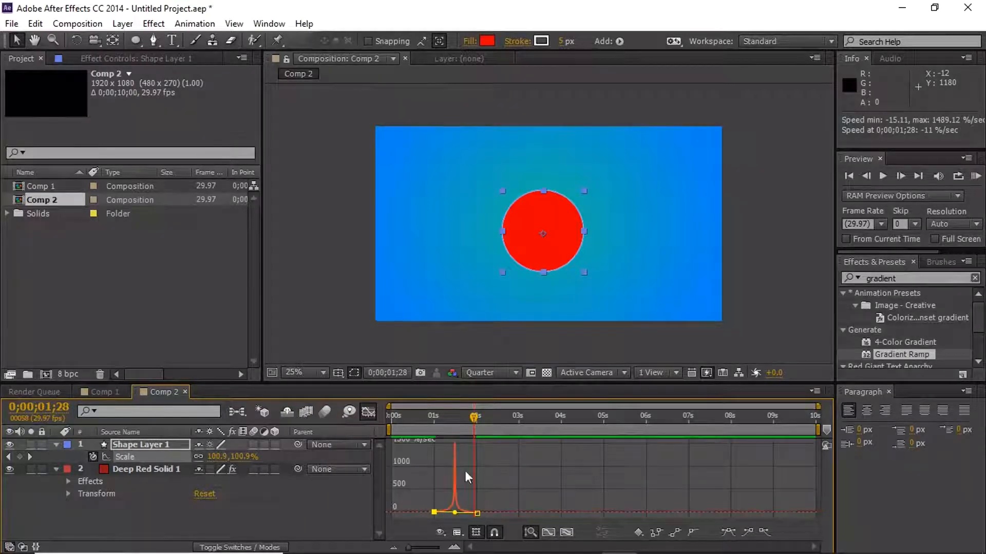
pyautogui.moveTo(442, 418); pyautogui.dragTo(433, 418)
pyautogui.press('space')
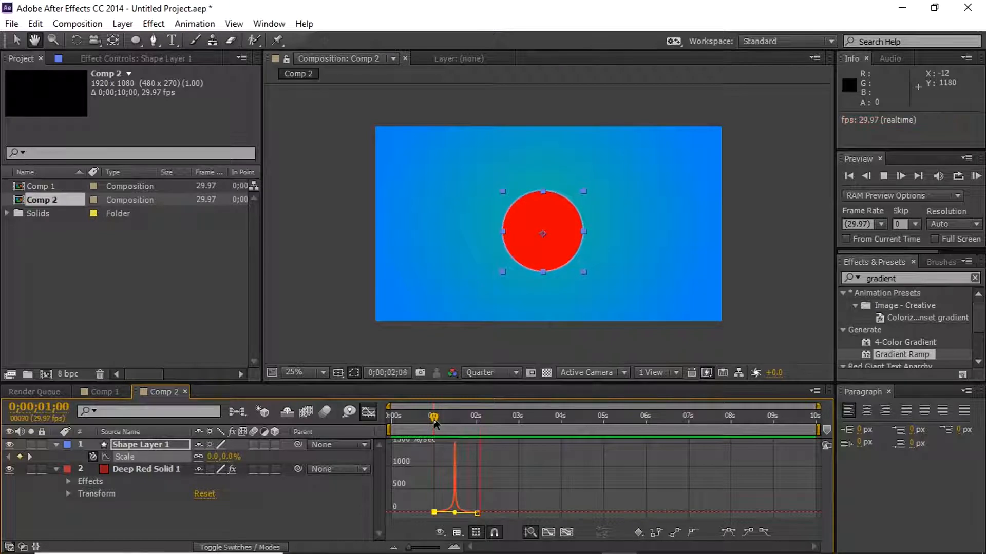
pyautogui.moveTo(433, 419); pyautogui.dragTo(486, 427)
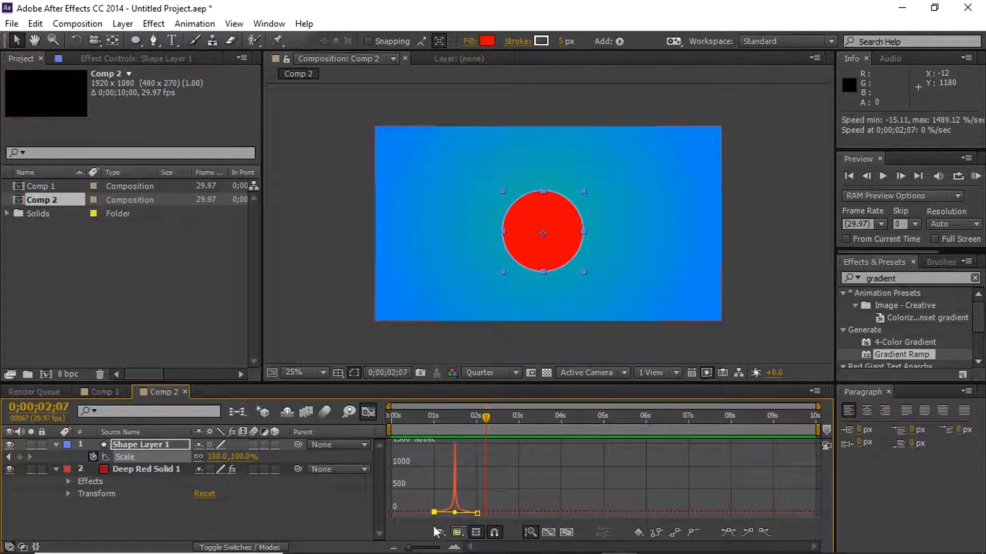
pyautogui.moveTo(453, 455)
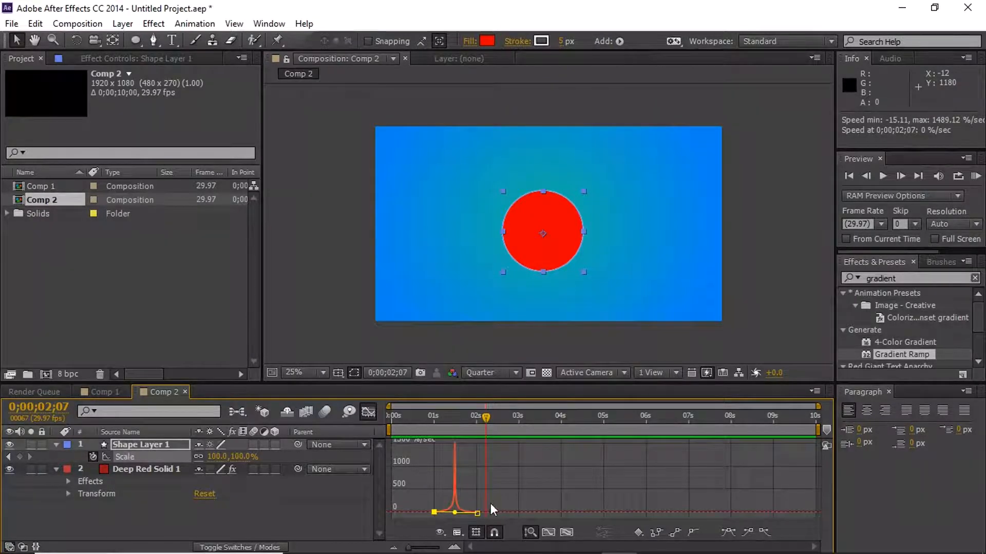
# - Close the Graph Editor, undo the ease adjustments and Easy Ease on the Scale keyframes, and scrub through the linear growth
pyautogui.click(368, 410)
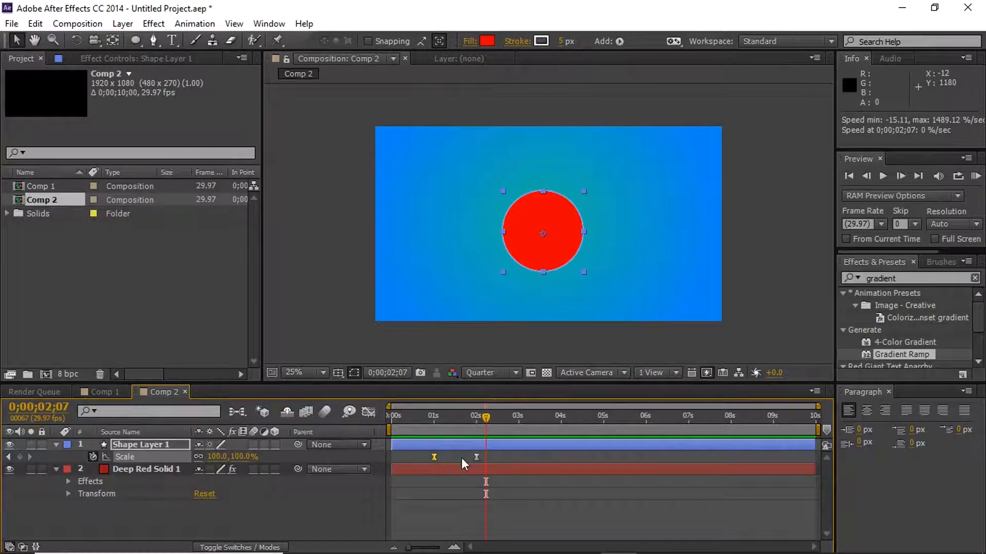
pyautogui.hotkey('ctrl', 'z')
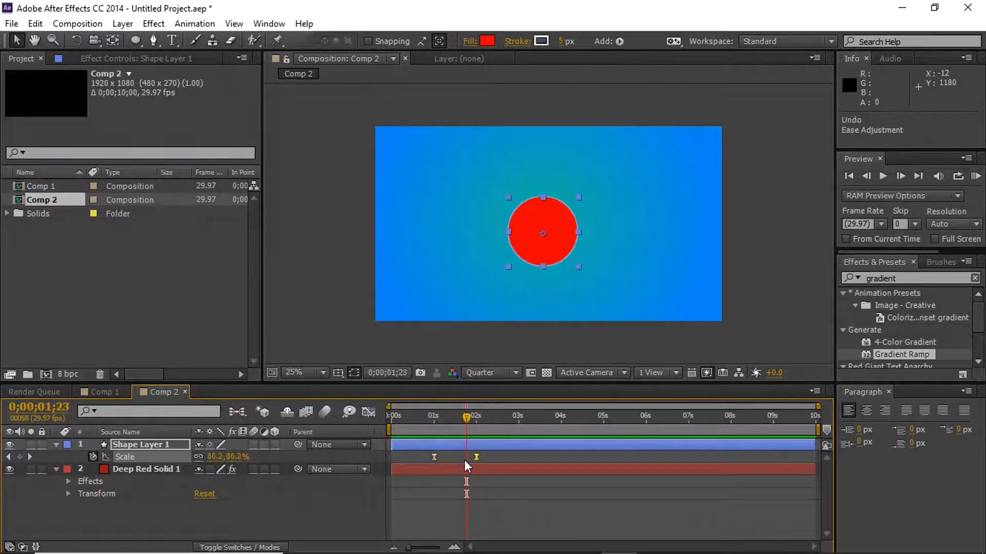
pyautogui.hotkey('ctrl', 'z')
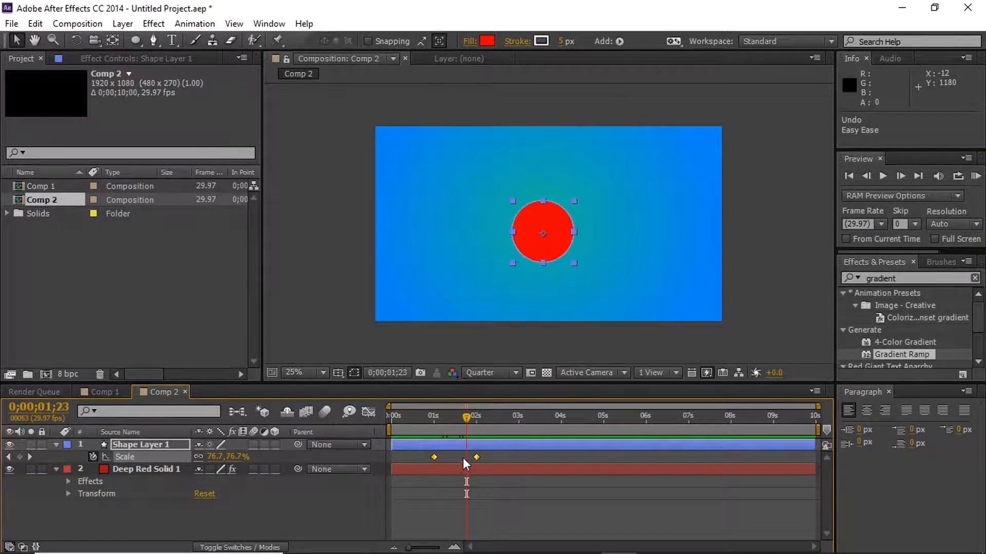
pyautogui.moveTo(471, 420)
pyautogui.mouseDown()
pyautogui.moveTo(452, 415)
pyautogui.moveTo(466, 407)
pyautogui.mouseUp()
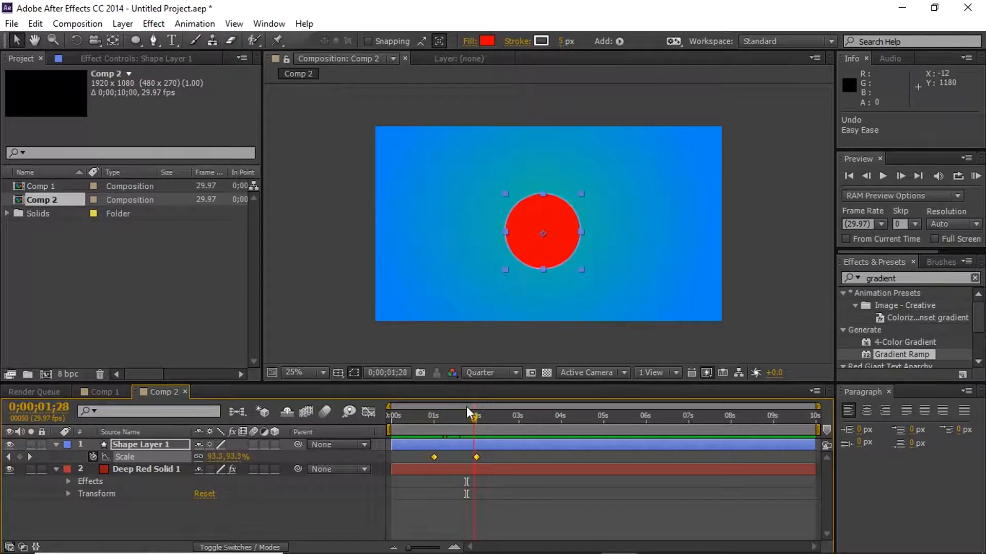
# - Enable motion blur for Shape Layer 1 and the composition, and scrub through the growth to 0;00;01;24
pyautogui.click(252, 443)
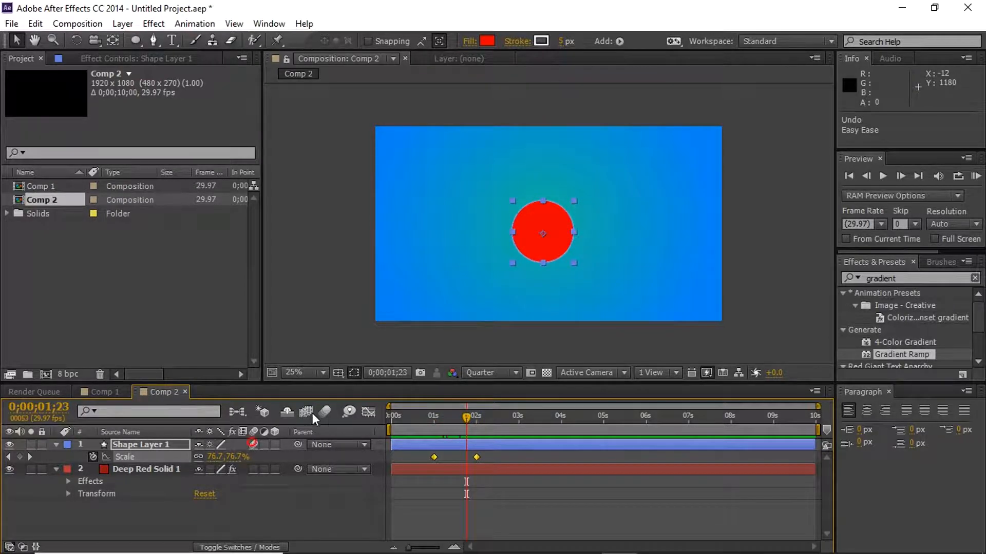
pyautogui.click(325, 411)
pyautogui.moveTo(443, 420); pyautogui.dragTo(467, 405)
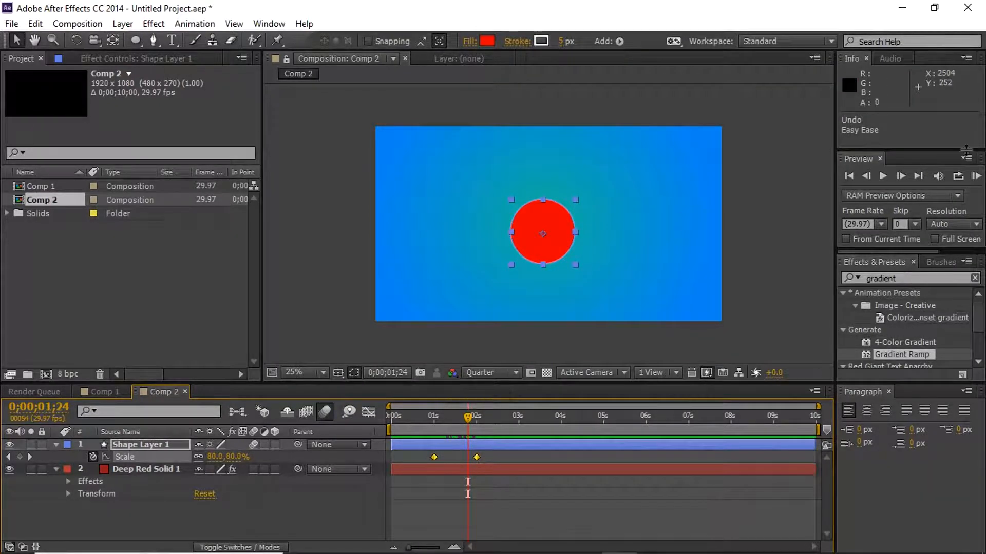
# - Clear the effects search and look over Shape Layer 1's transform properties and the shape items available to add
pyautogui.click(974, 278)
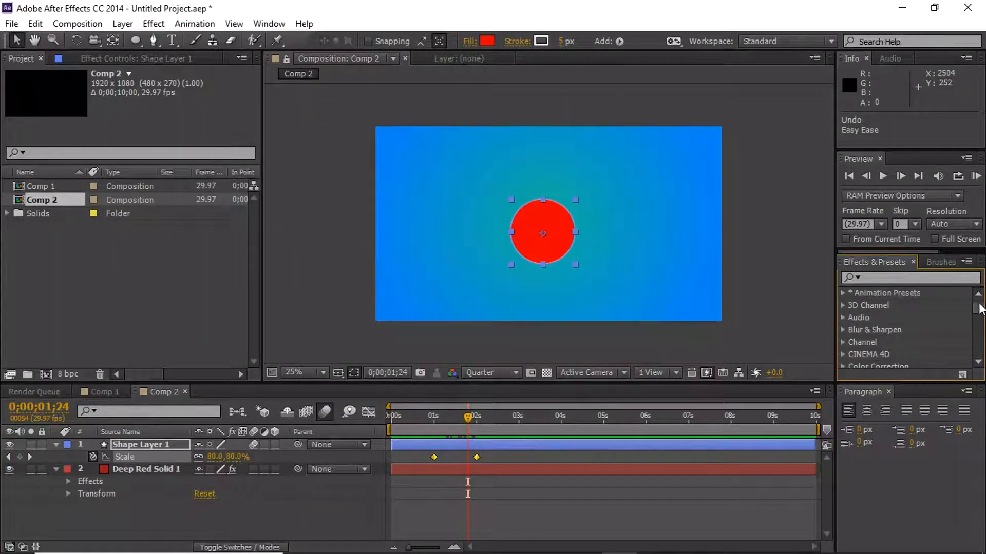
pyautogui.click(56, 445)
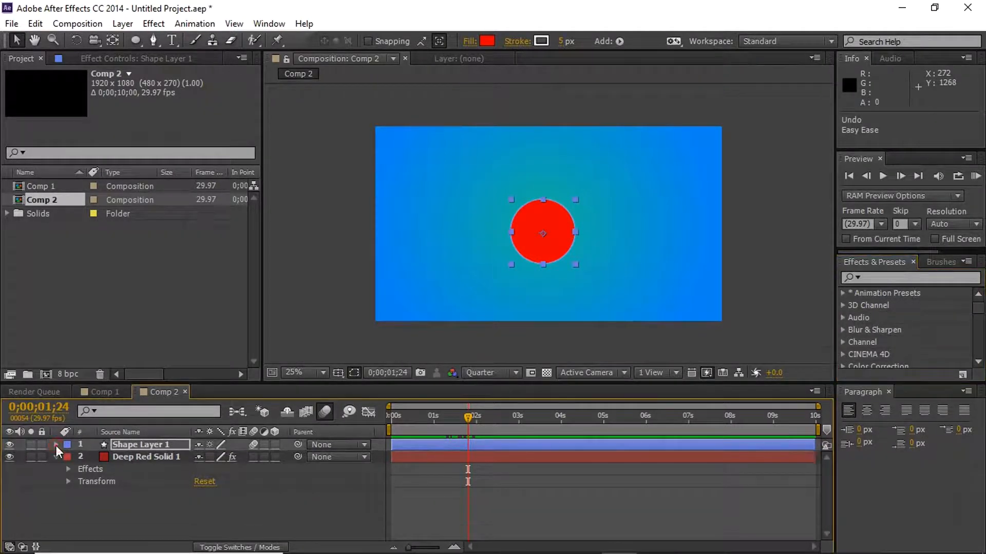
pyautogui.click(57, 445)
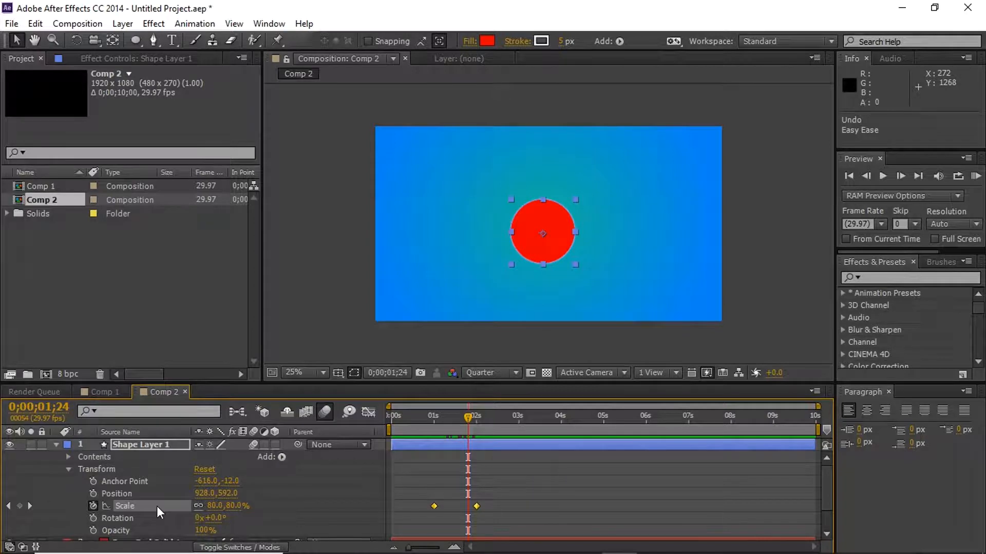
pyautogui.click(281, 457)
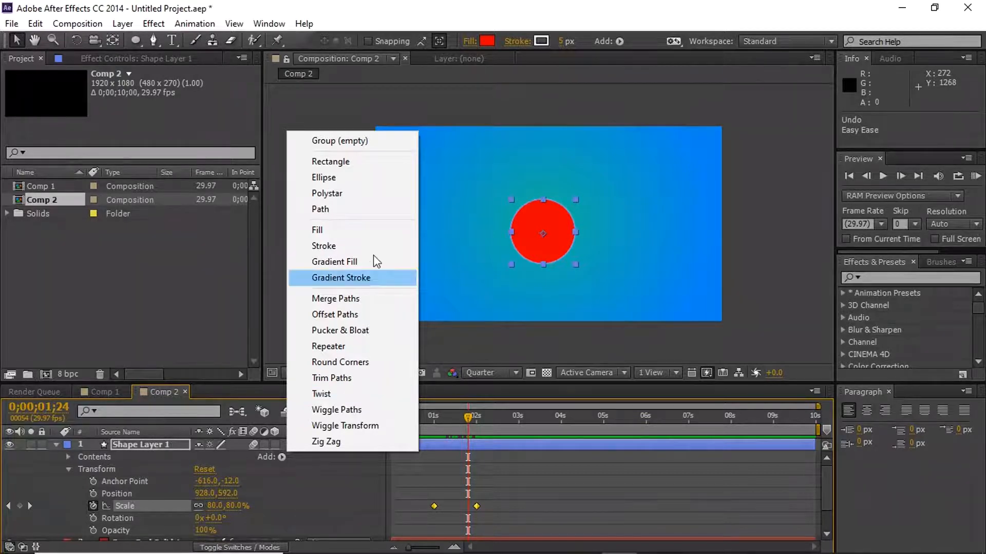
pyautogui.click(143, 445)
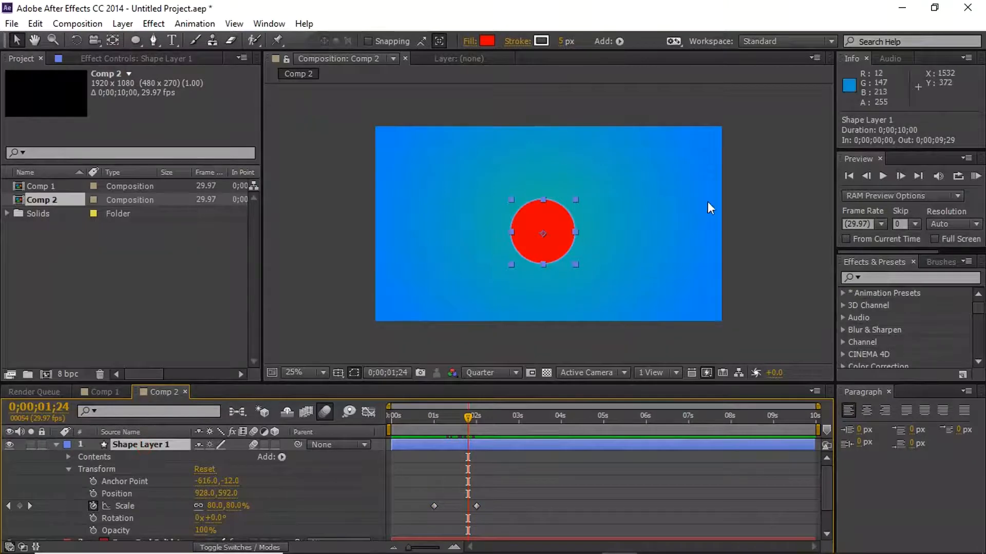
# - Search the effects for "light wipe" and apply CC Light Wipe to Shape Layer 1
pyautogui.click(889, 277)
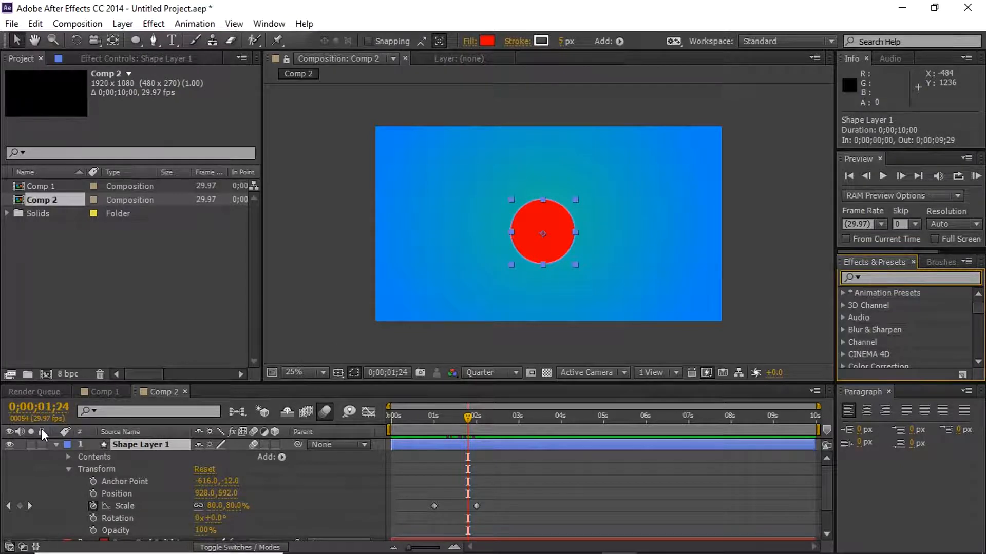
pyautogui.click(56, 445)
pyautogui.click(888, 278)
pyautogui.write('light wipe')
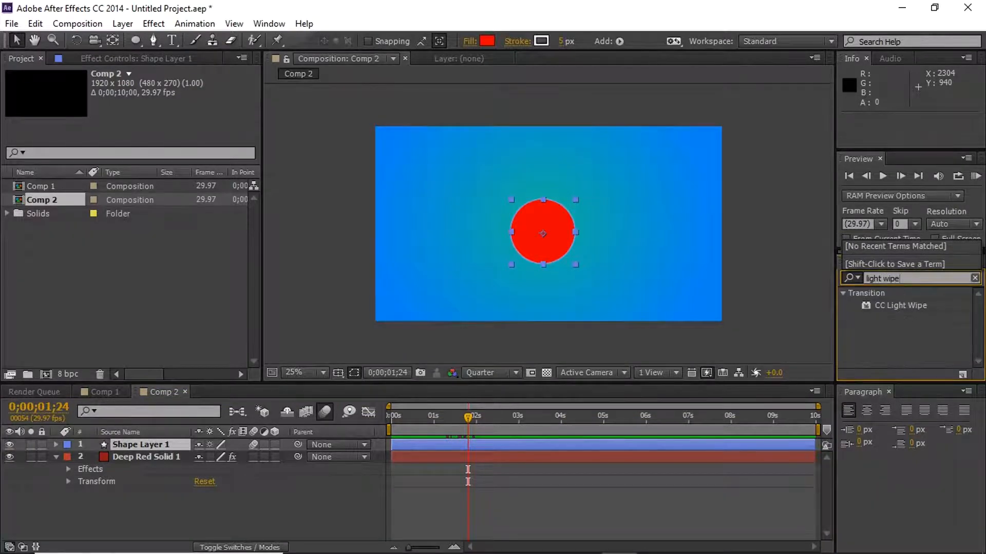
pyautogui.click(904, 306)
pyautogui.moveTo(909, 306); pyautogui.dragTo(168, 445)
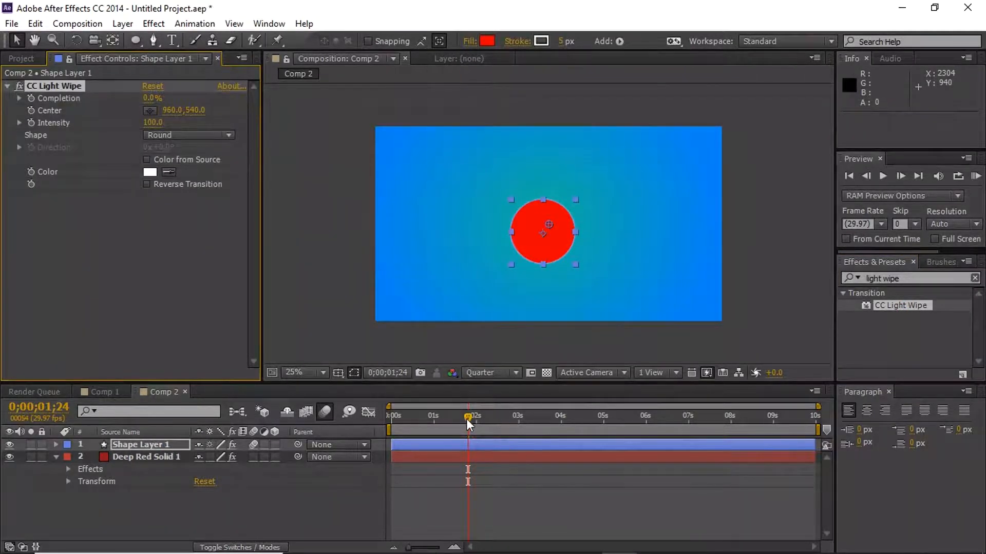
# - Reveal Shape Layer 1's Scale keyframes and align the current time with the first one at 0;00;01;00
pyautogui.moveTo(466, 419); pyautogui.dragTo(430, 415)
pyautogui.click(446, 445)
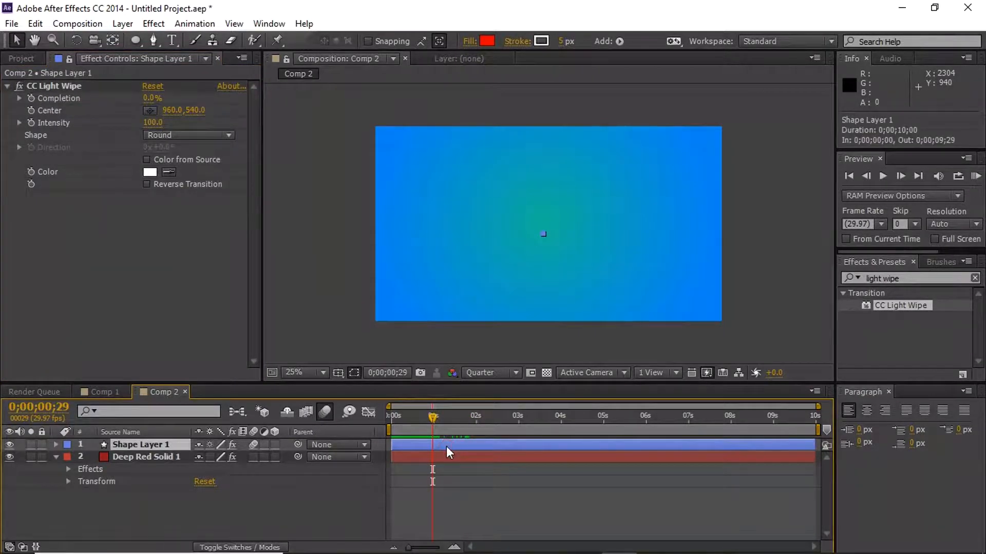
pyautogui.press('s')
pyautogui.moveTo(427, 413); pyautogui.dragTo(432, 416)
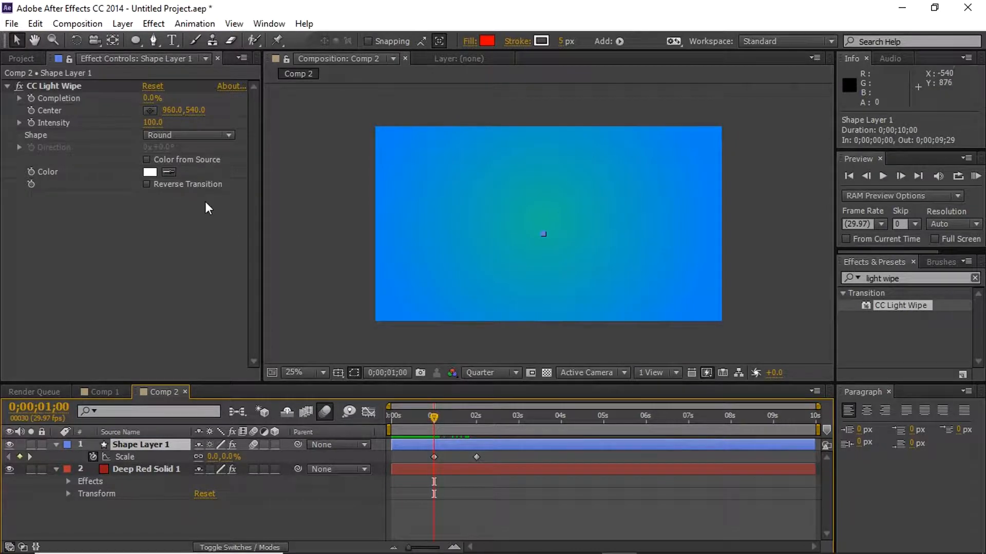
# - Try CC Light Wipe Completion at 100% at 0;00;01;00 and 0% at 0;00;01;28 without keyframing it
pyautogui.moveTo(149, 98); pyautogui.dragTo(261, 93)
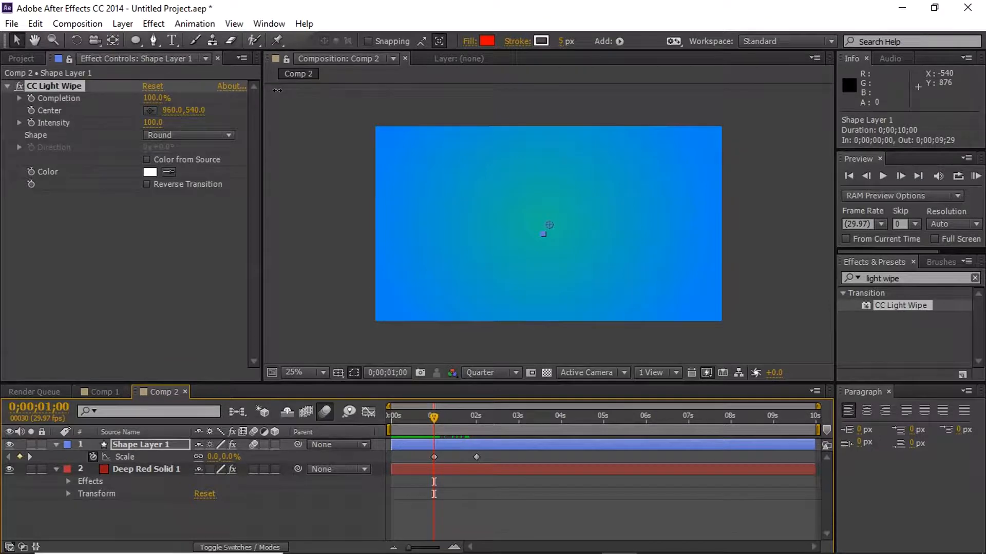
pyautogui.moveTo(278, 90); pyautogui.dragTo(263, 92)
pyautogui.click(454, 414)
pyautogui.moveTo(454, 414); pyautogui.dragTo(473, 415)
pyautogui.moveTo(154, 98); pyautogui.dragTo(82, 116)
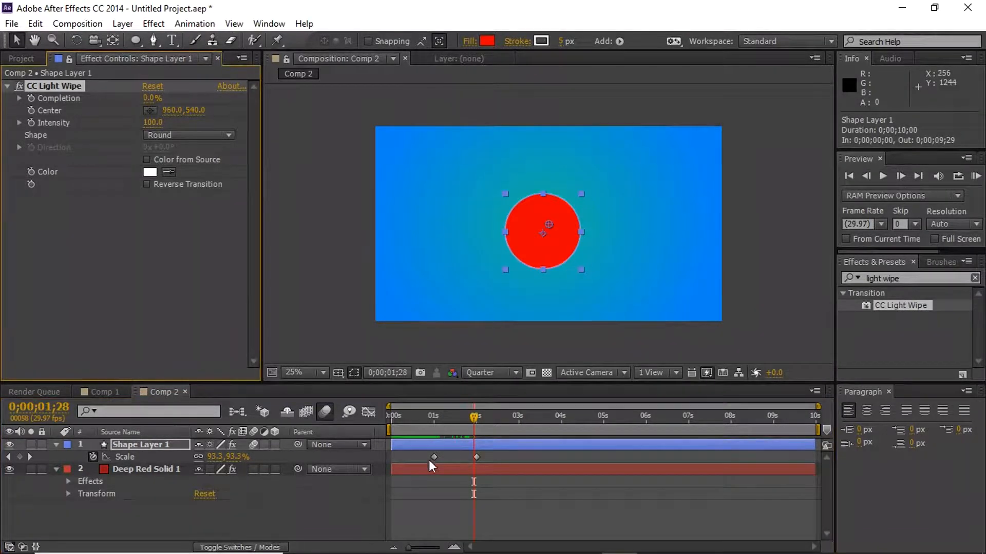
# - Keyframe CC Light Wipe's Completion from 0% at 0;00;01;00 to 100% at 0;00;02;00
pyautogui.moveTo(474, 416); pyautogui.dragTo(432, 415)
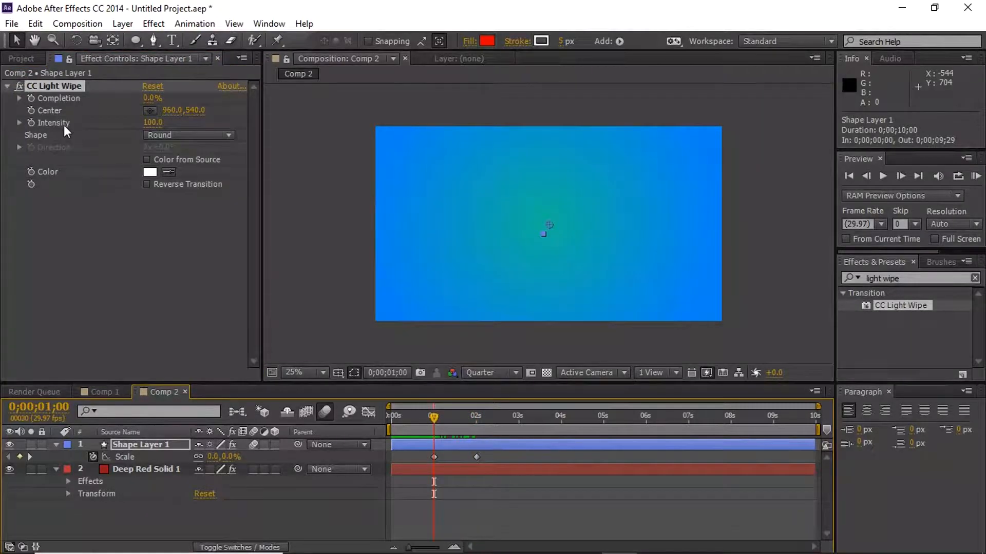
pyautogui.rightClick(31, 97)
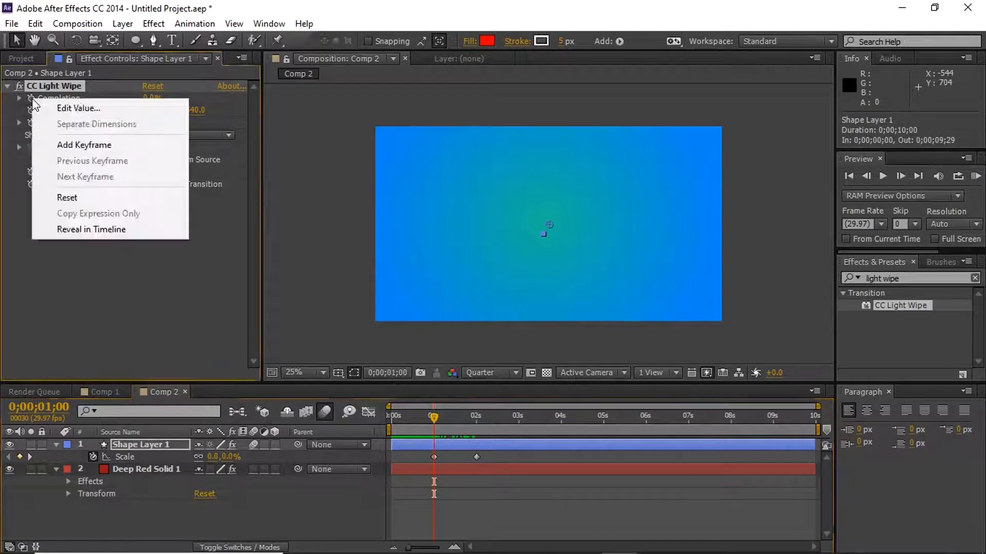
pyautogui.click(15, 234)
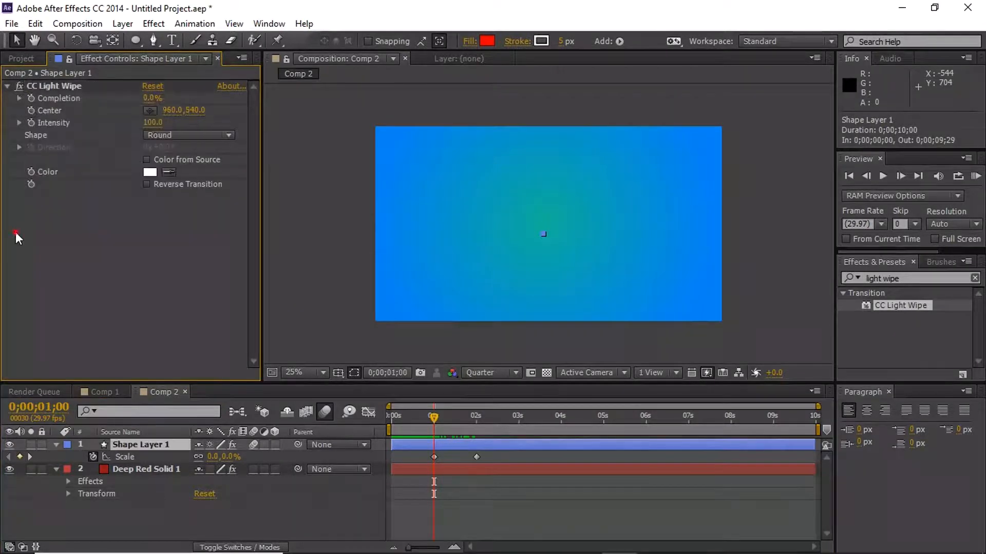
pyautogui.click(32, 97)
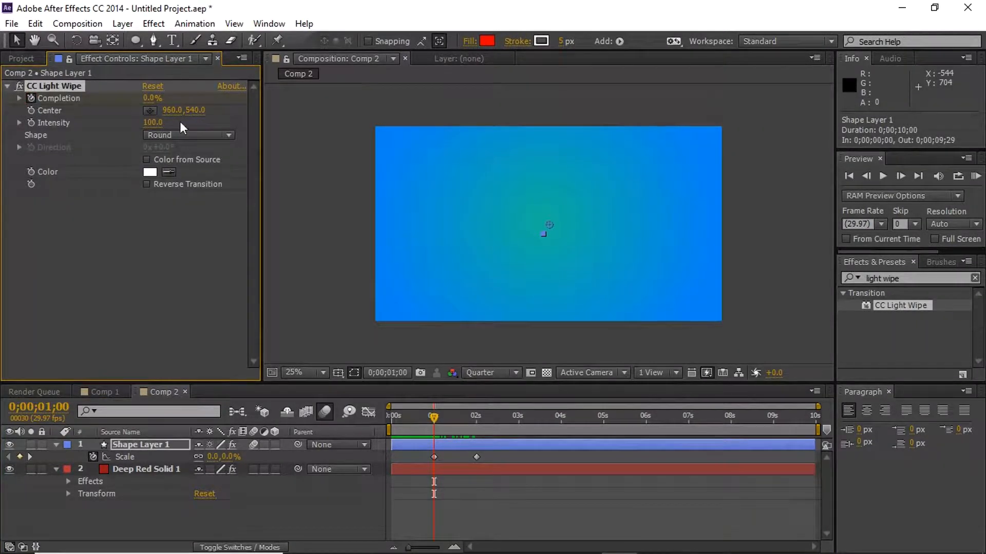
pyautogui.moveTo(436, 416); pyautogui.dragTo(476, 412)
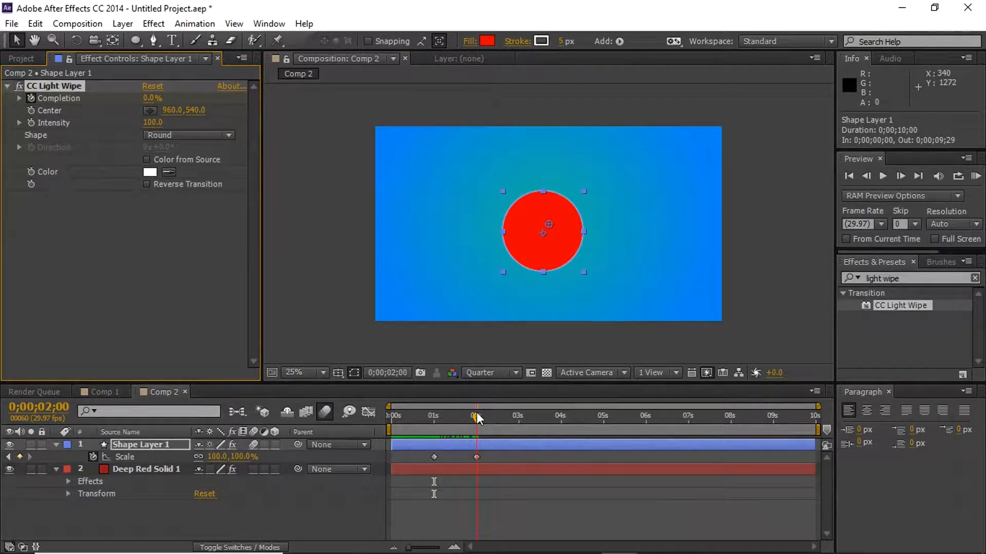
pyautogui.click(476, 414)
pyautogui.moveTo(148, 100); pyautogui.dragTo(205, 100)
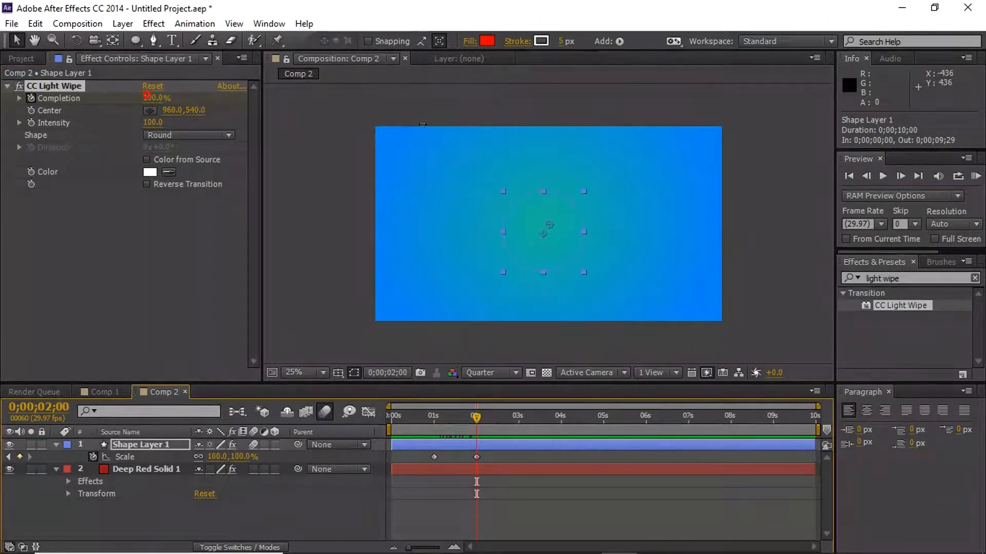
# - Play the light wipe animation from 0;00;00;20 and reveal all keyframed properties of Shape Layer 1
pyautogui.moveTo(428, 417)
pyautogui.mouseDown()
pyautogui.moveTo(490, 415)
pyautogui.moveTo(420, 416)
pyautogui.mouseUp()
pyautogui.press('space')
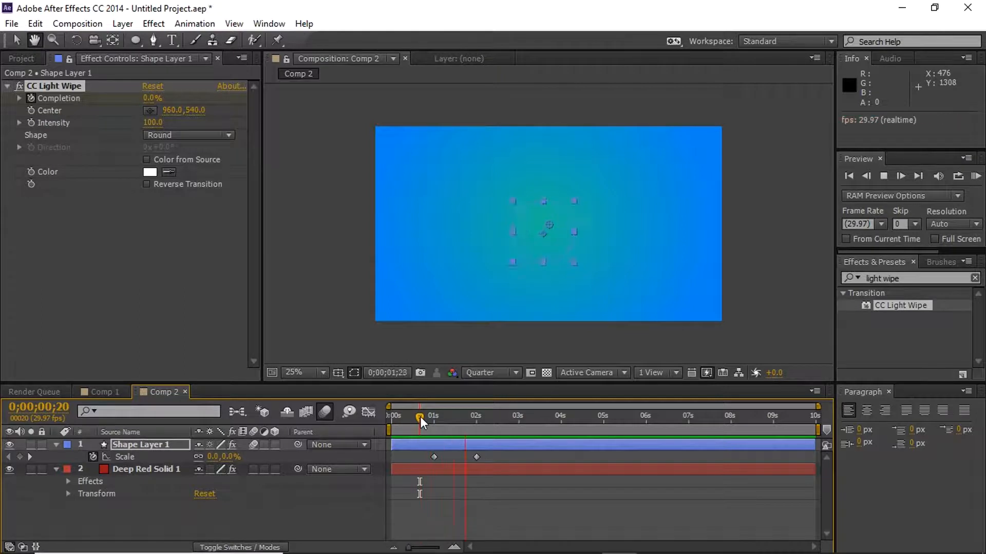
pyautogui.press('space')
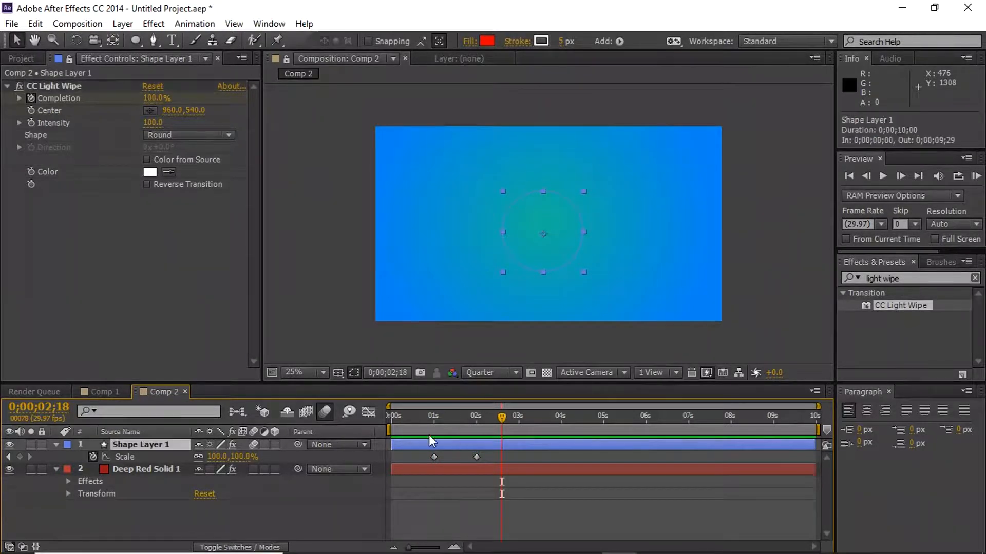
pyautogui.press('u')
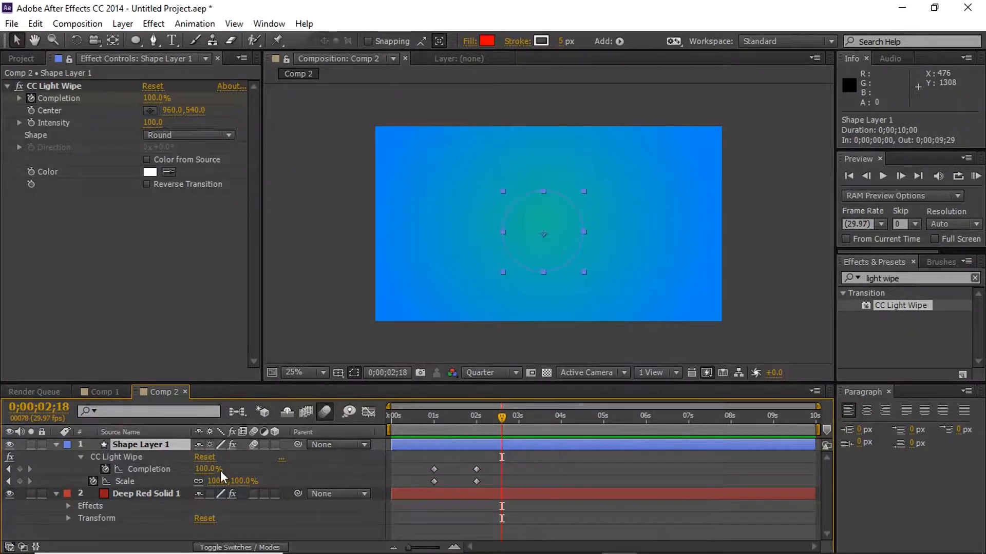
# - Try moving CC Light Wipe's Center to 944, 572 and preview the wipe around 0;00;01;00
pyautogui.moveTo(501, 417); pyautogui.dragTo(435, 421)
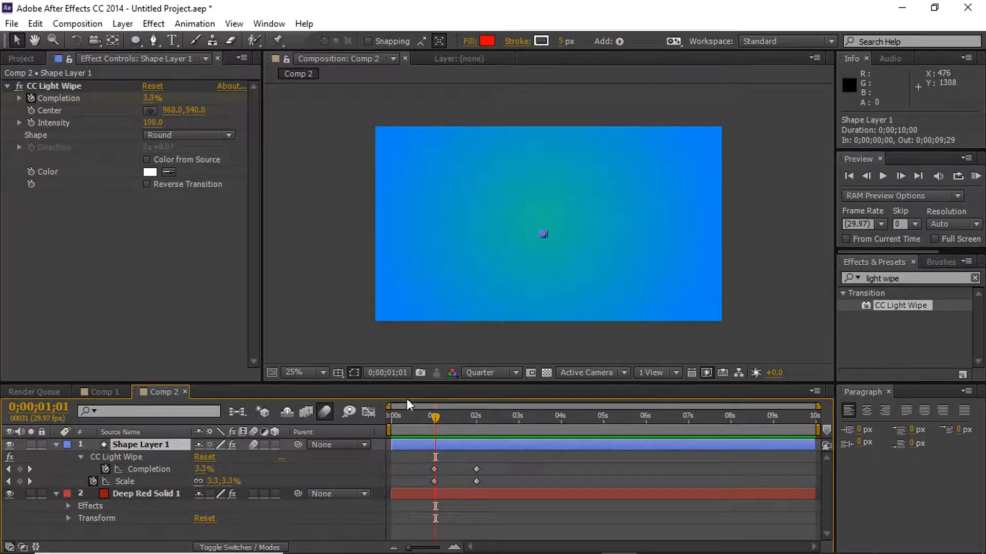
pyautogui.click(150, 110)
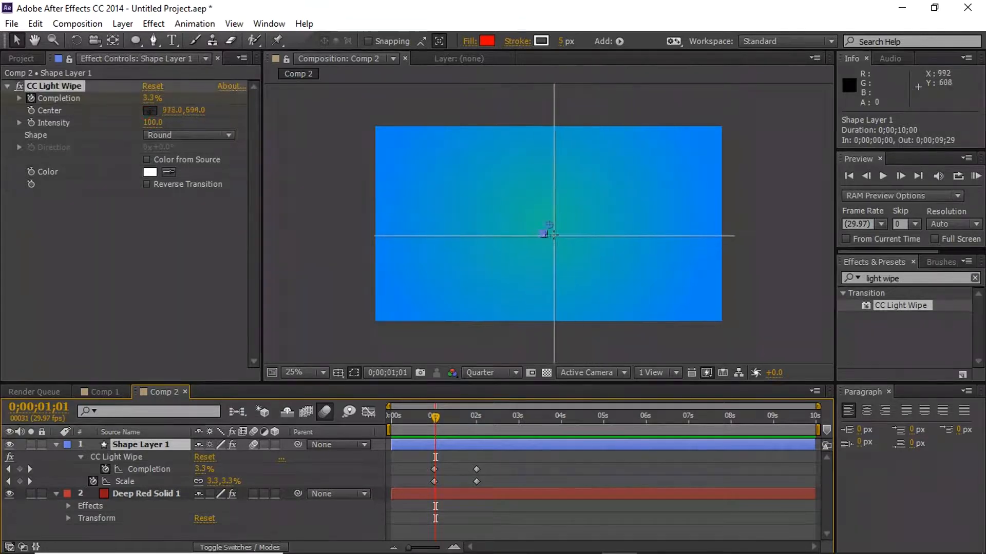
pyautogui.click(544, 230)
pyautogui.moveTo(435, 422)
pyautogui.mouseDown()
pyautogui.moveTo(477, 416)
pyautogui.moveTo(427, 412)
pyautogui.mouseUp()
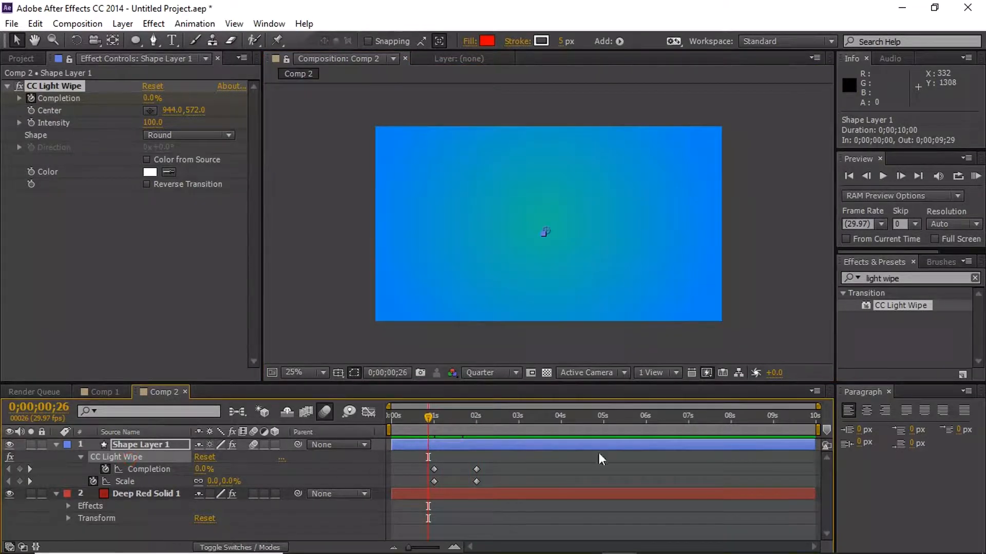
# - Undo the Center change and the earlier Completion keyframing of CC Light Wipe
pyautogui.hotkey('ctrl', 'z')
pyautogui.hotkey('ctrl', 'z')
pyautogui.hotkey('ctrl', 'z')
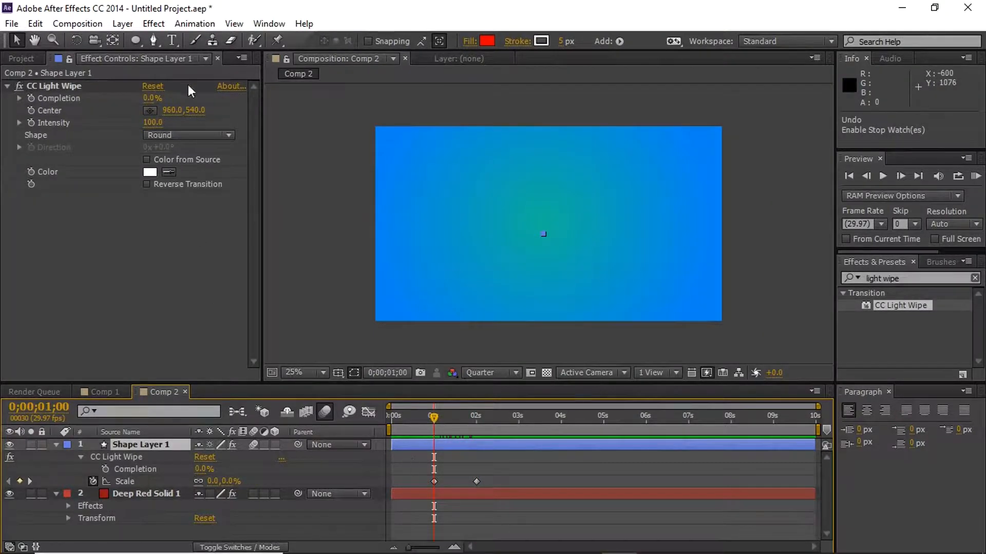
# - Keyframe CC Light Wipe's Completion from 22% at 0;00;01;21 to 0% at 0;00;01;29
pyautogui.moveTo(146, 99); pyautogui.dragTo(175, 94)
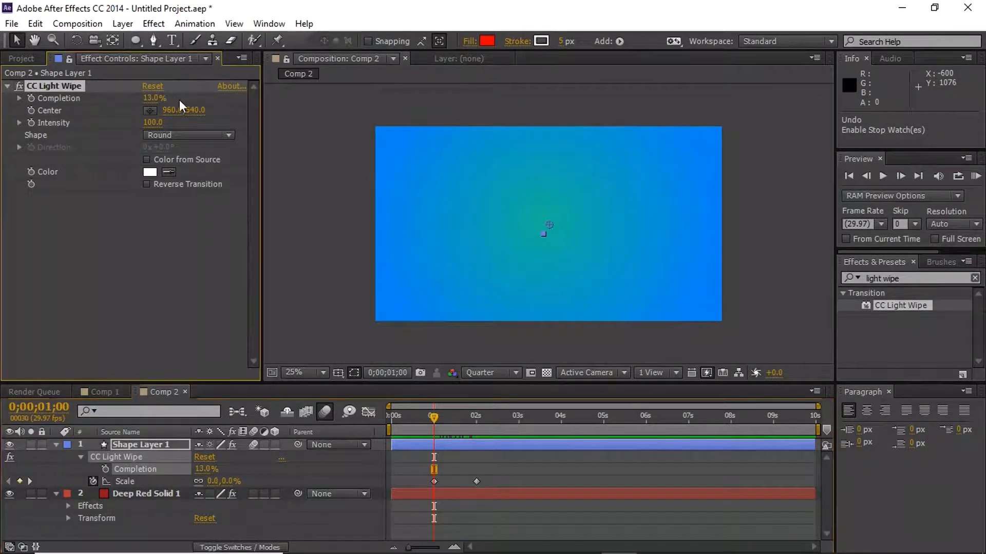
pyautogui.click(449, 415)
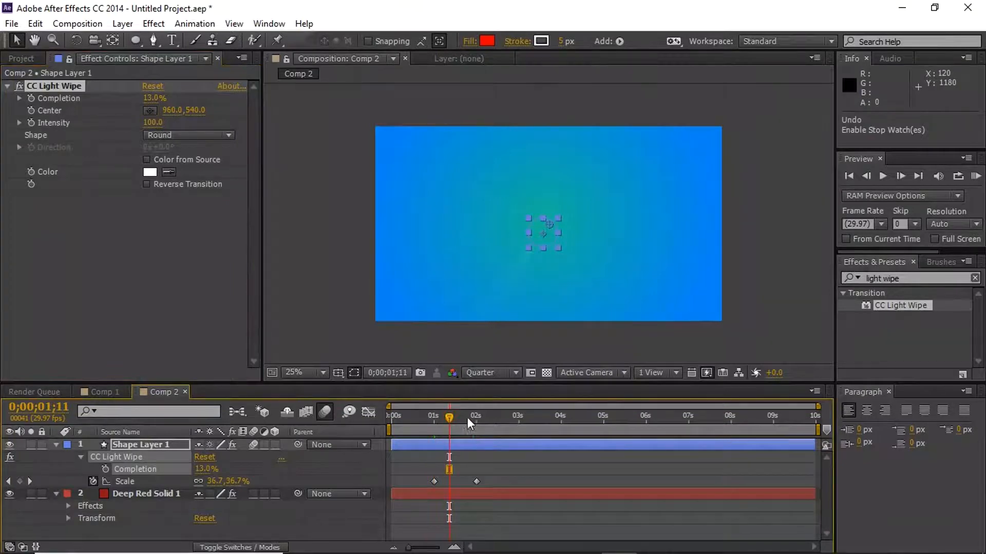
pyautogui.click(463, 417)
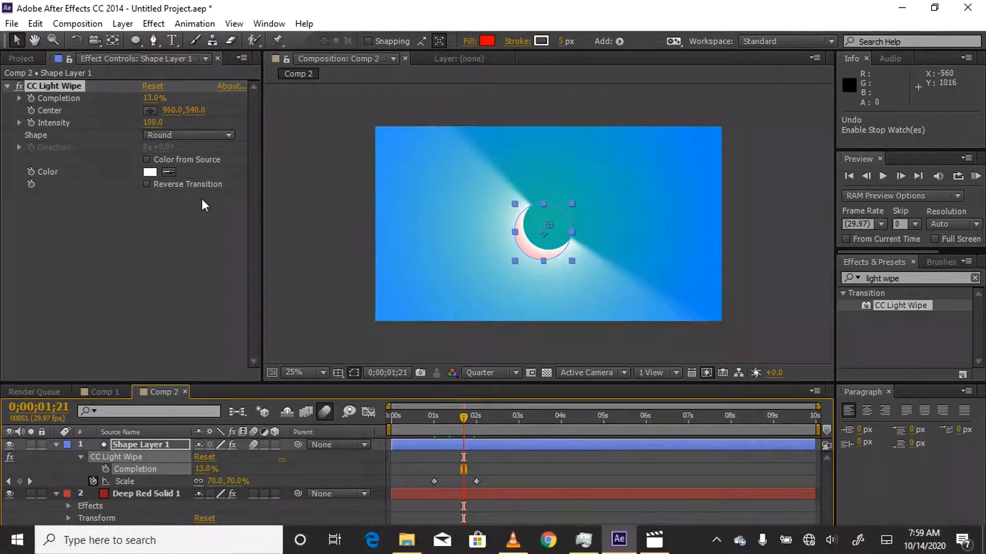
pyautogui.moveTo(154, 103)
pyautogui.mouseDown()
pyautogui.moveTo(144, 102)
pyautogui.moveTo(154, 97)
pyautogui.mouseUp()
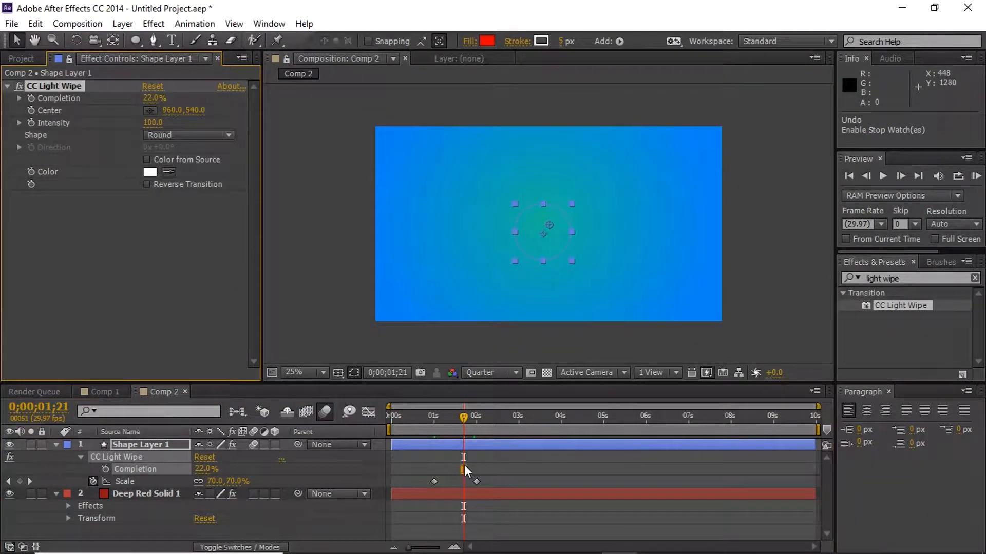
pyautogui.click(31, 99)
pyautogui.moveTo(464, 417); pyautogui.dragTo(475, 412)
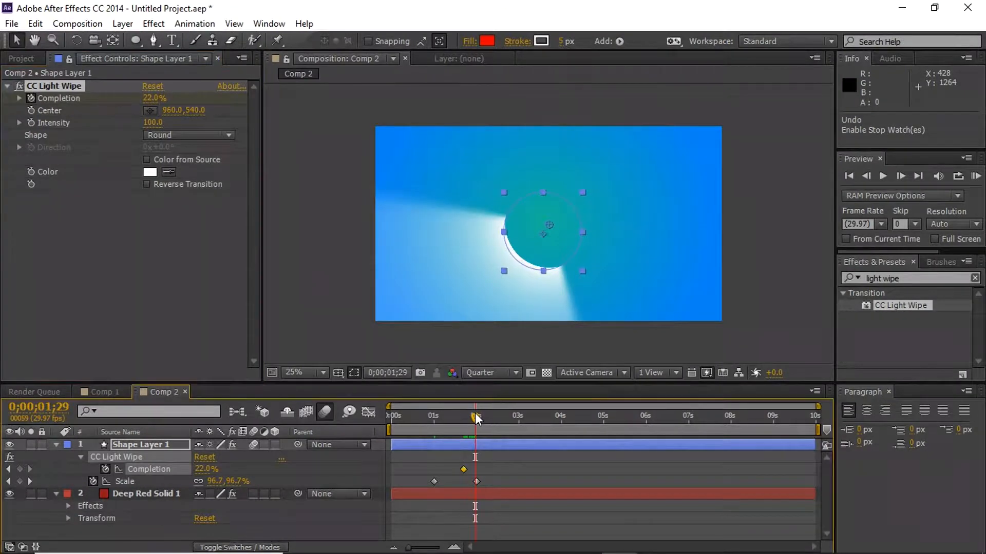
pyautogui.moveTo(154, 98); pyautogui.dragTo(139, 121)
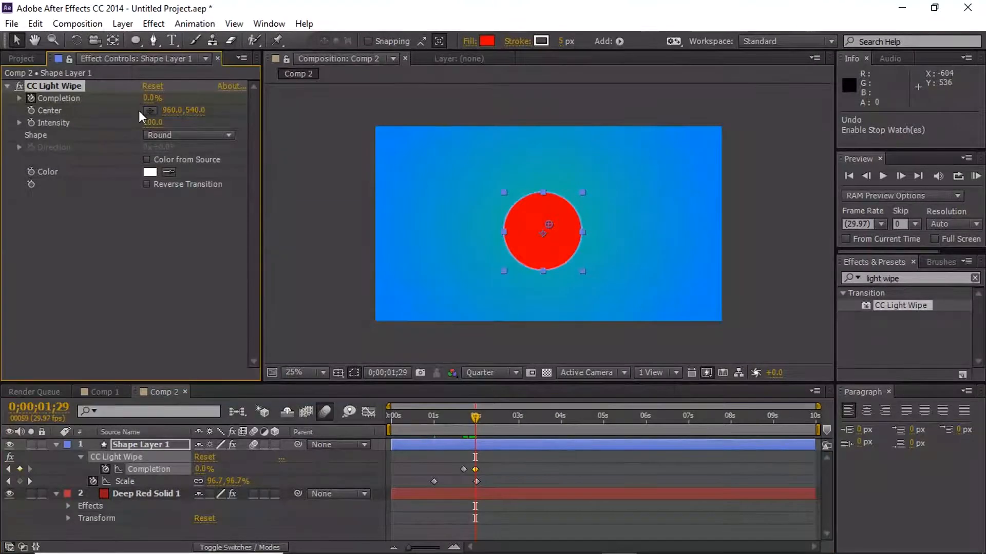
# - Scrub the light wipe back to 0;00;01;21 and collapse the properties of Shape Layer 1 and Deep Red Solid 1
pyautogui.moveTo(475, 415)
pyautogui.mouseDown()
pyautogui.moveTo(462, 414)
pyautogui.moveTo(475, 415)
pyautogui.moveTo(467, 429)
pyautogui.mouseUp()
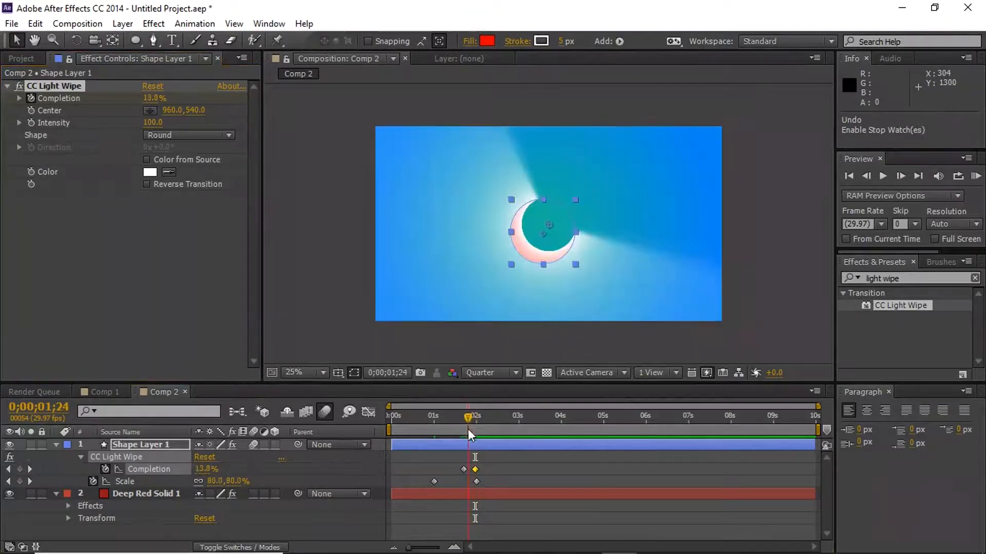
pyautogui.click(473, 482)
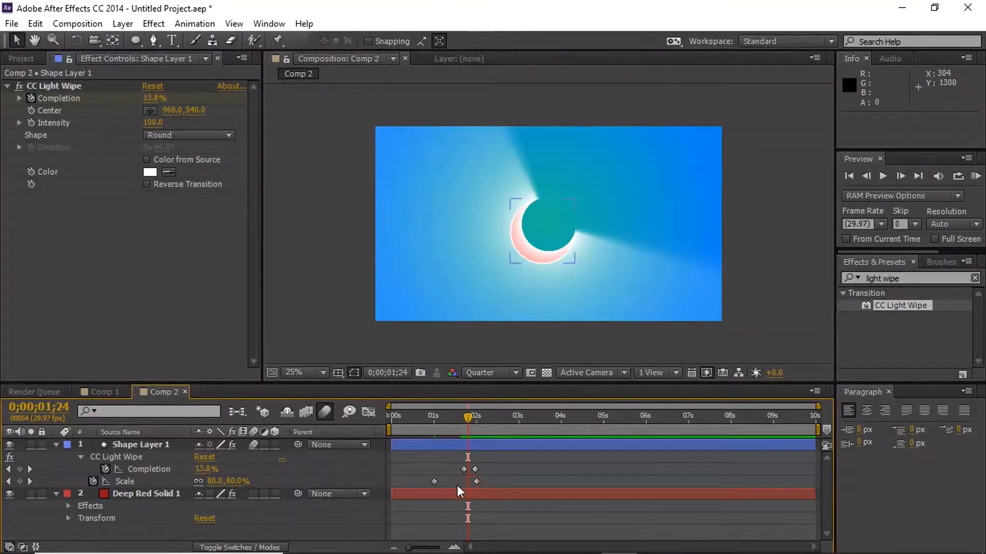
pyautogui.moveTo(470, 415); pyautogui.dragTo(465, 417)
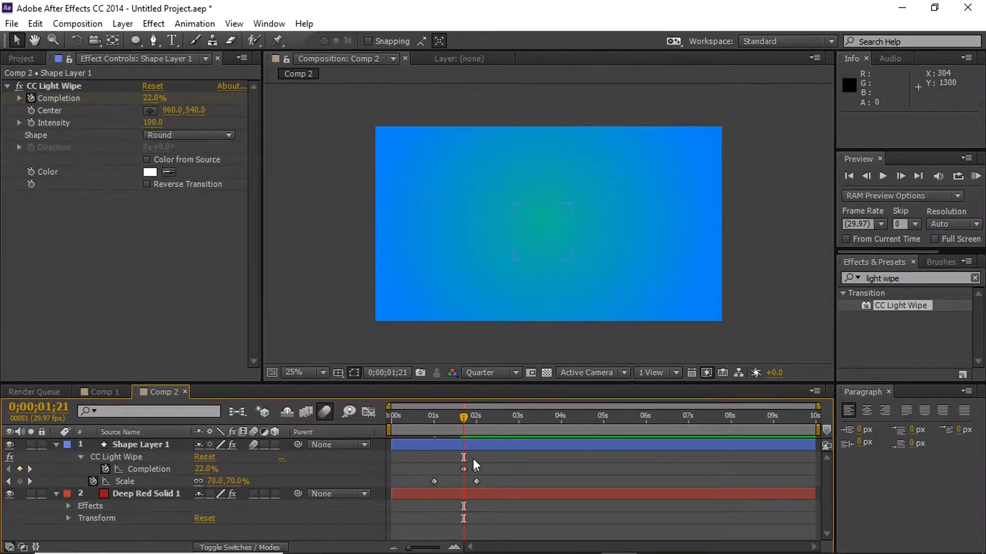
pyautogui.click(56, 445)
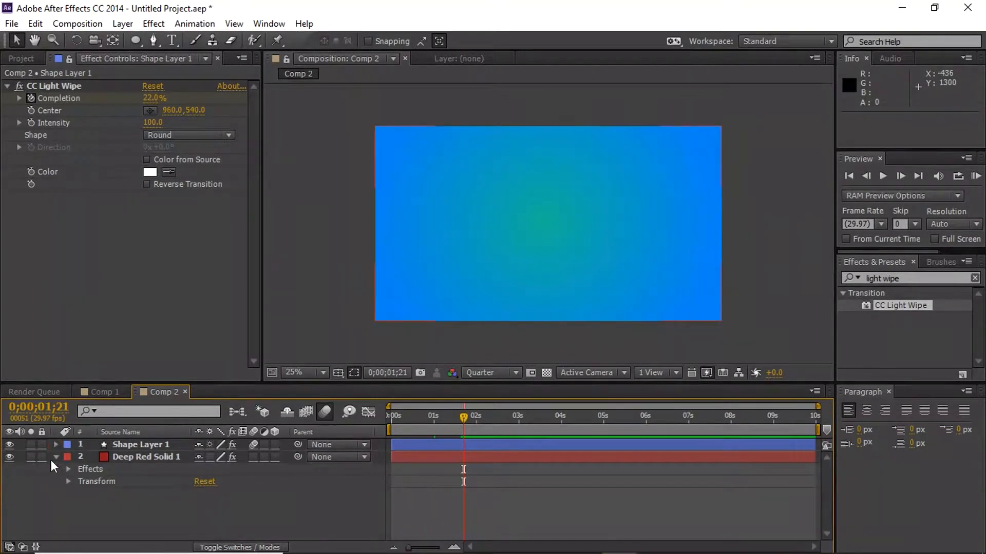
pyautogui.click(56, 457)
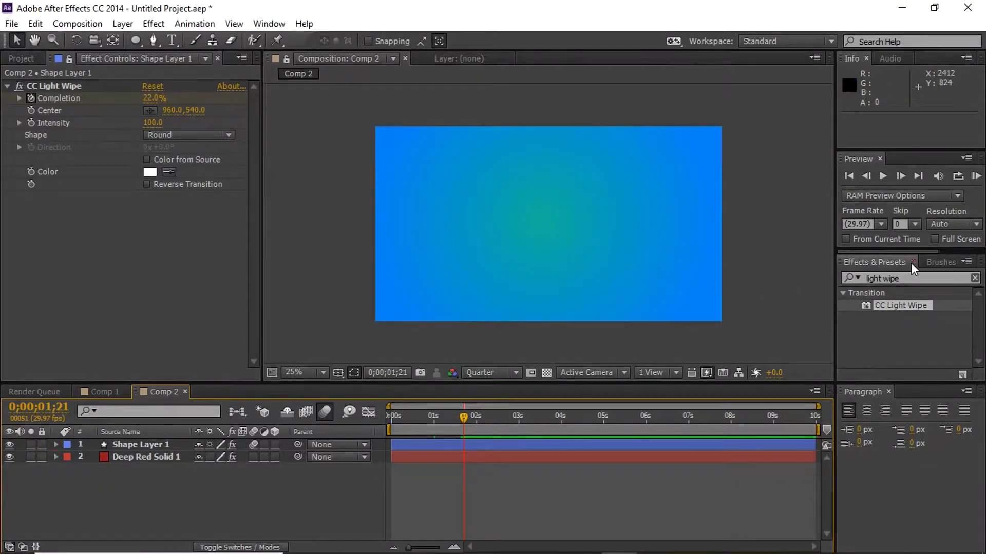
# - Clear the effects search and browse the Video Copilot and Transition effect categories
pyautogui.click(975, 278)
pyautogui.moveTo(978, 318); pyautogui.dragTo(983, 356)
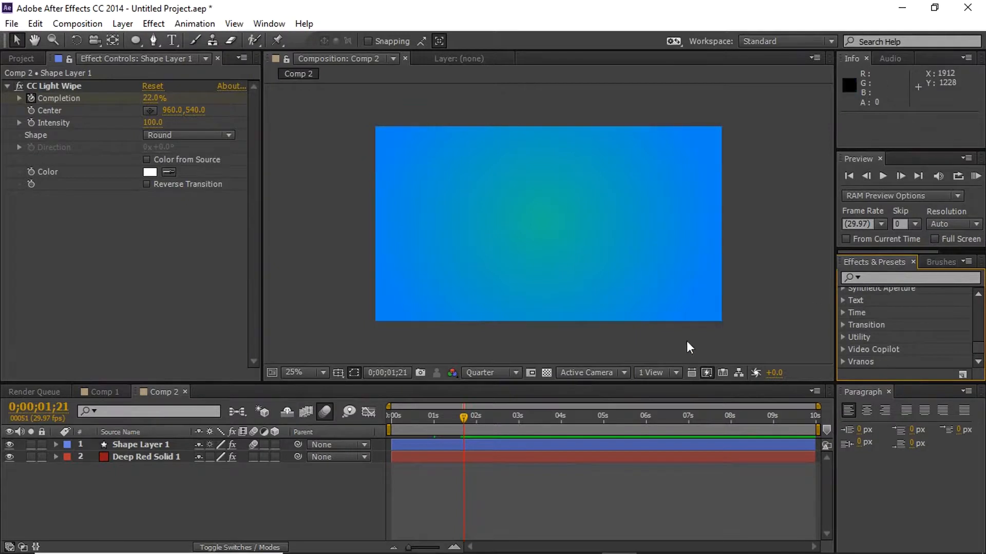
pyautogui.click(843, 349)
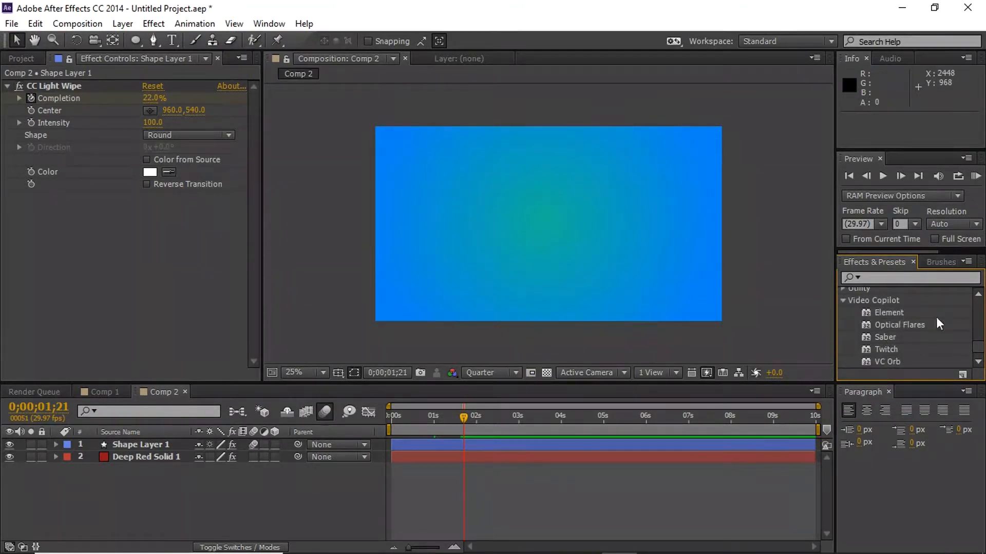
pyautogui.click(841, 300)
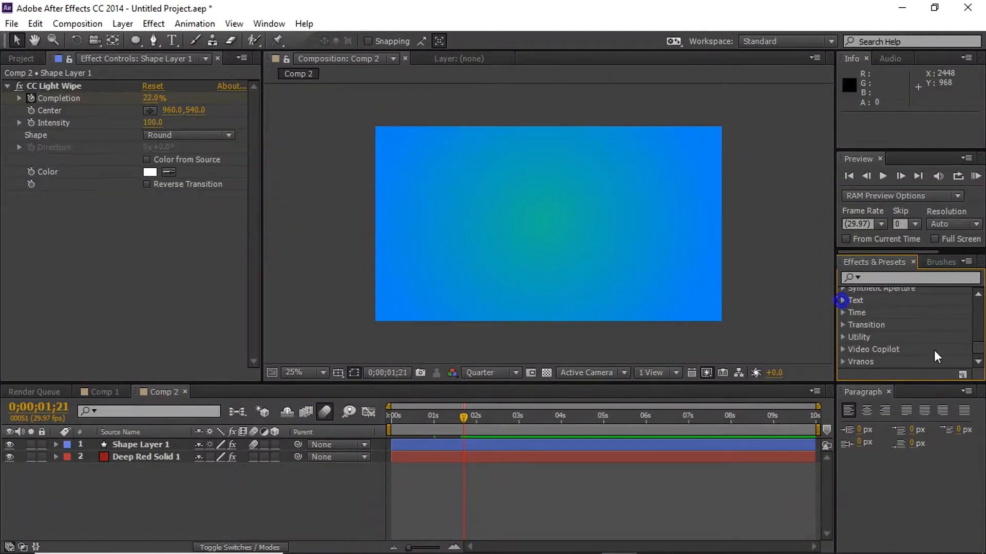
pyautogui.click(842, 326)
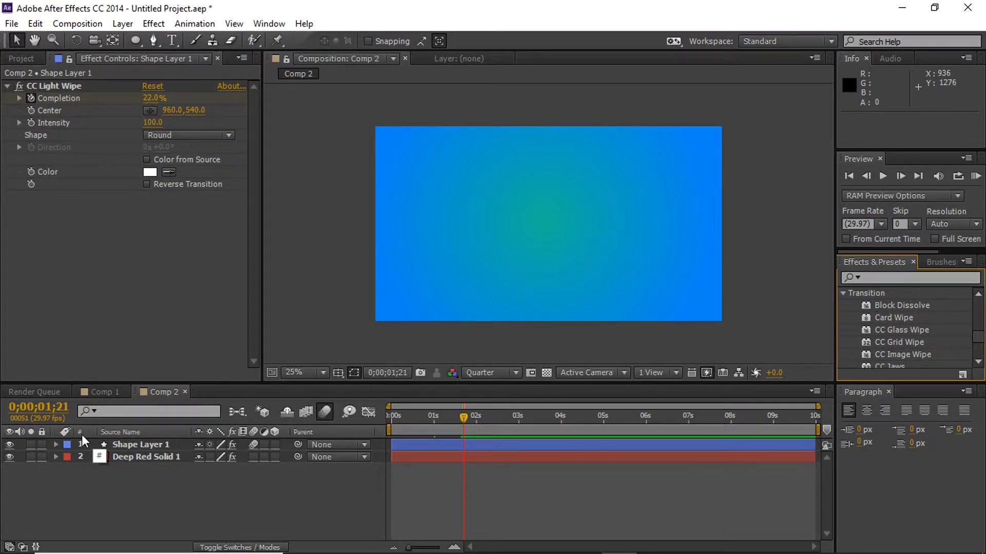
# - Review the circle's light wipe reveal from about 0;00;01;00 to 0;00;03;23
pyautogui.click(433, 415)
pyautogui.click(550, 417)
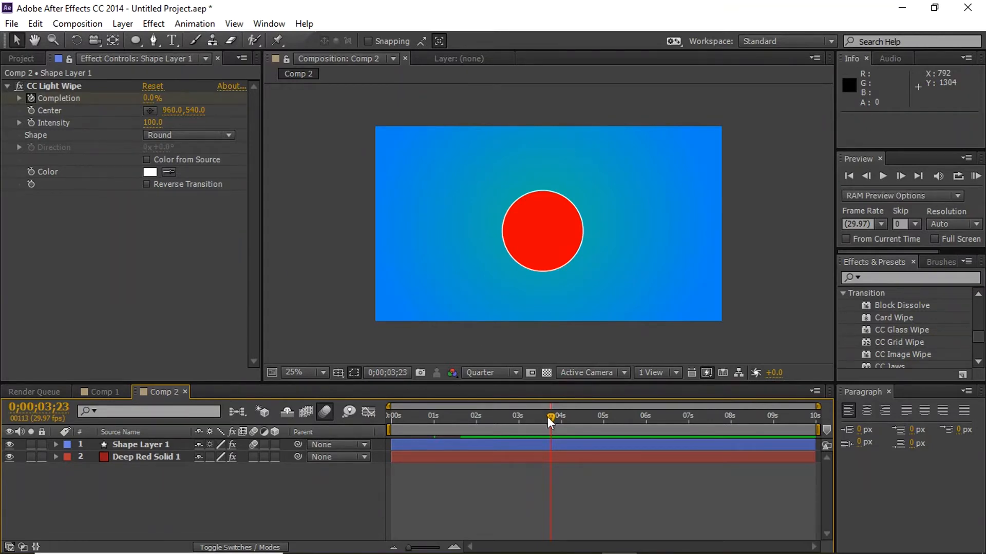
pyautogui.moveTo(646, 552)
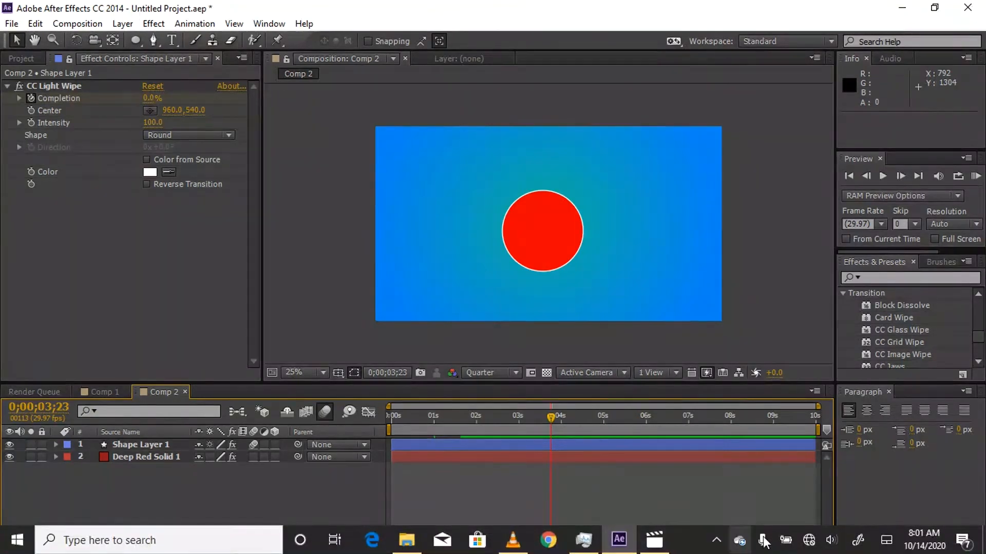